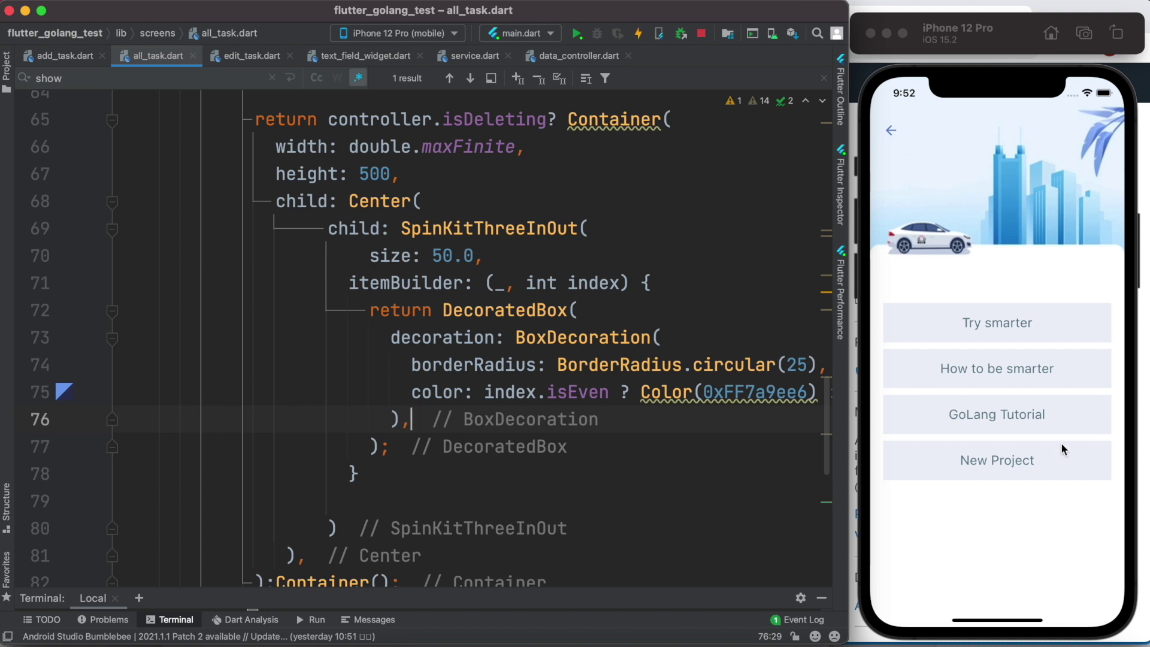
Delete the New Project and GoLang Tutorial tasks from the running app's list.
left_click_drag(1066, 460, 900, 470)
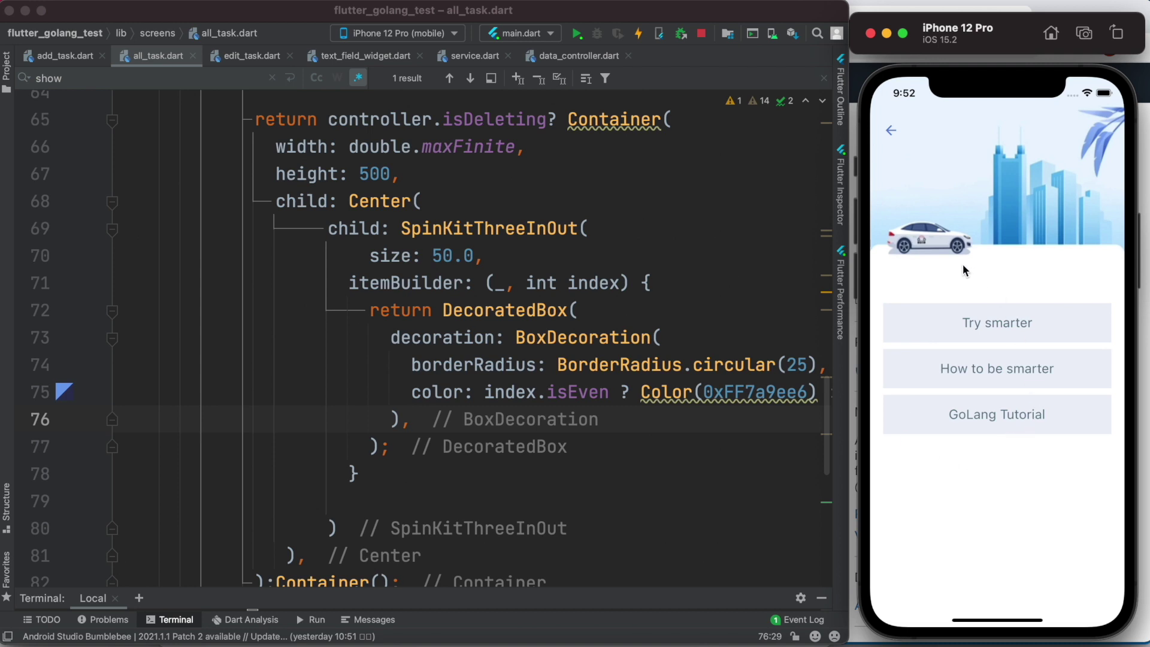
left_click_drag(1074, 417, 886, 432)
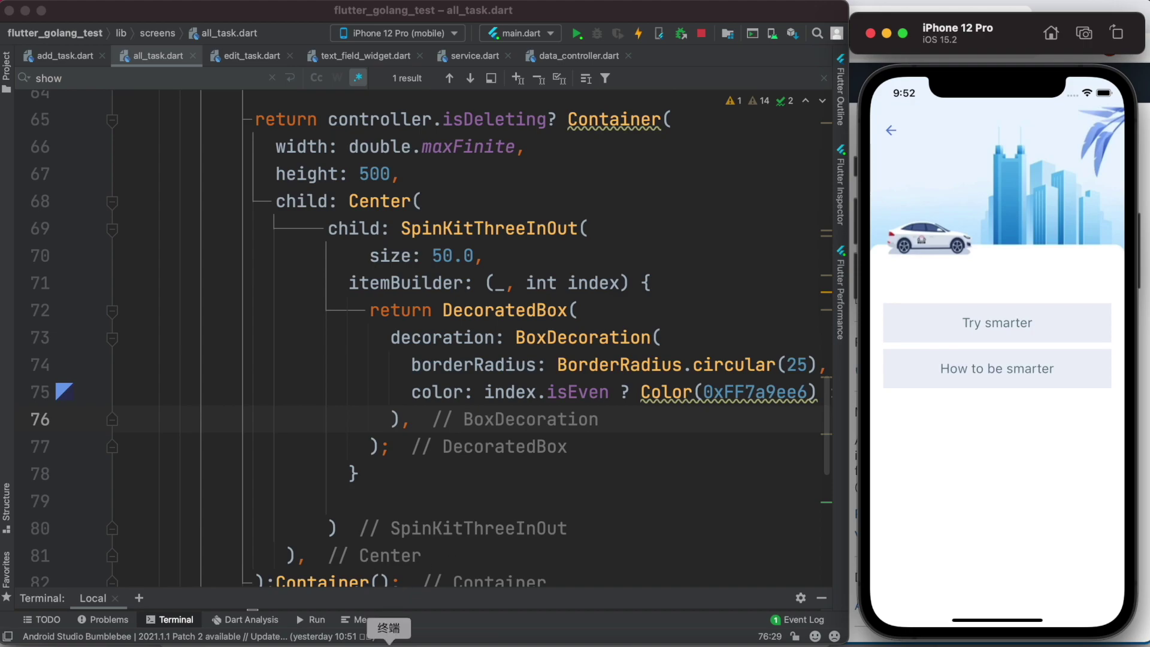
left_click(350, 641)
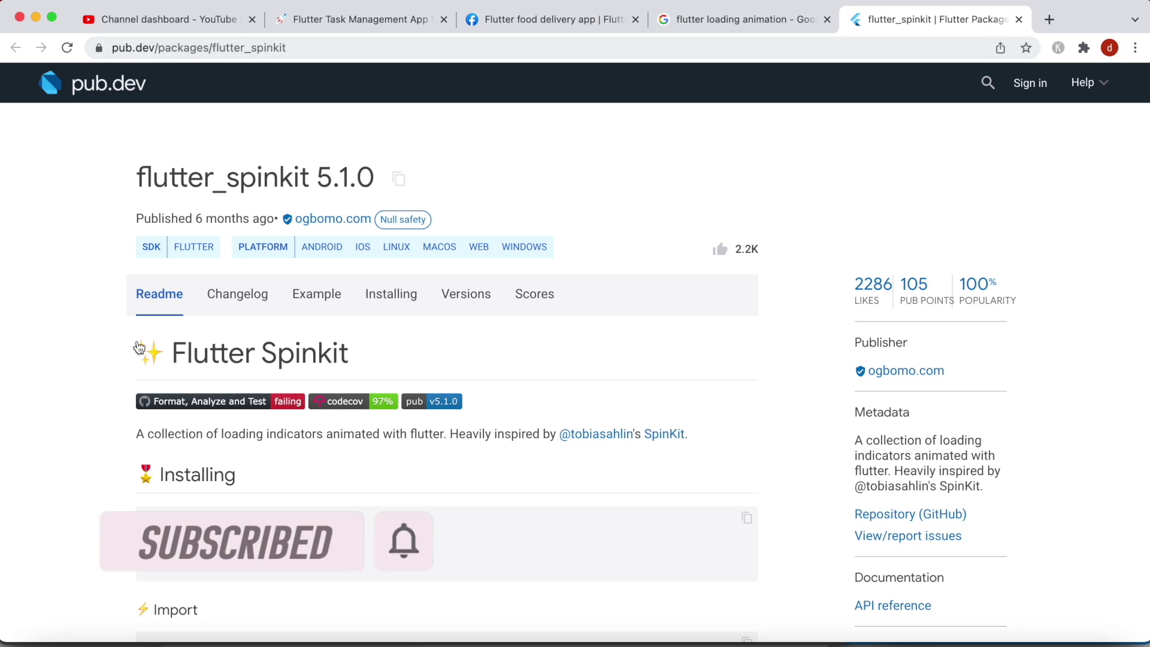
Review the flutter_spinkit readme and its spinner showcase on pub.dev.
left_click_drag(134, 177, 311, 178)
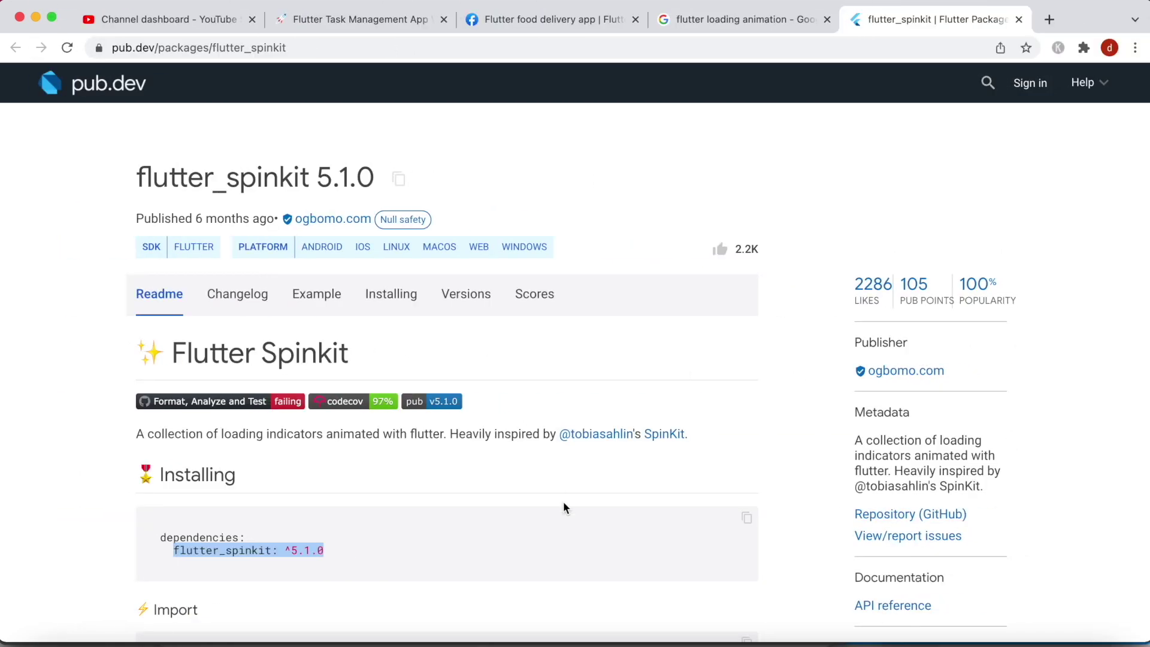
left_click(564, 507)
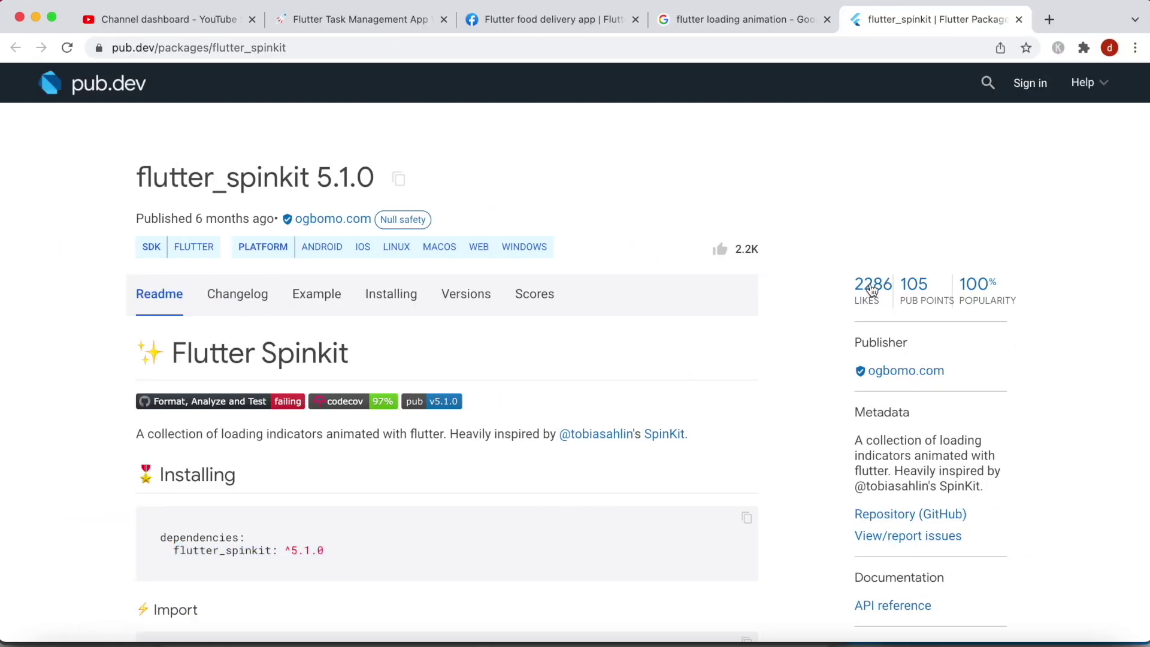
scroll(729, 422, "down", 1)
scroll(728, 424, "down", 3)
scroll(729, 431, "down", 1)
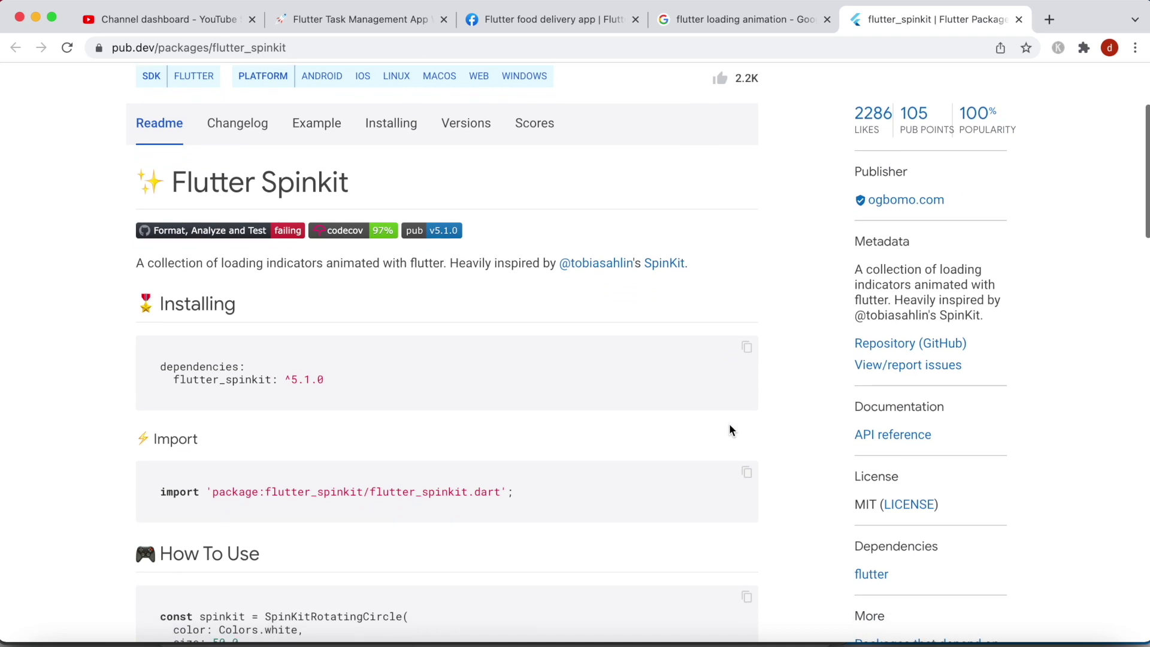
scroll(728, 430, "down", 2)
scroll(728, 430, "down", 1)
scroll(729, 430, "down", 3)
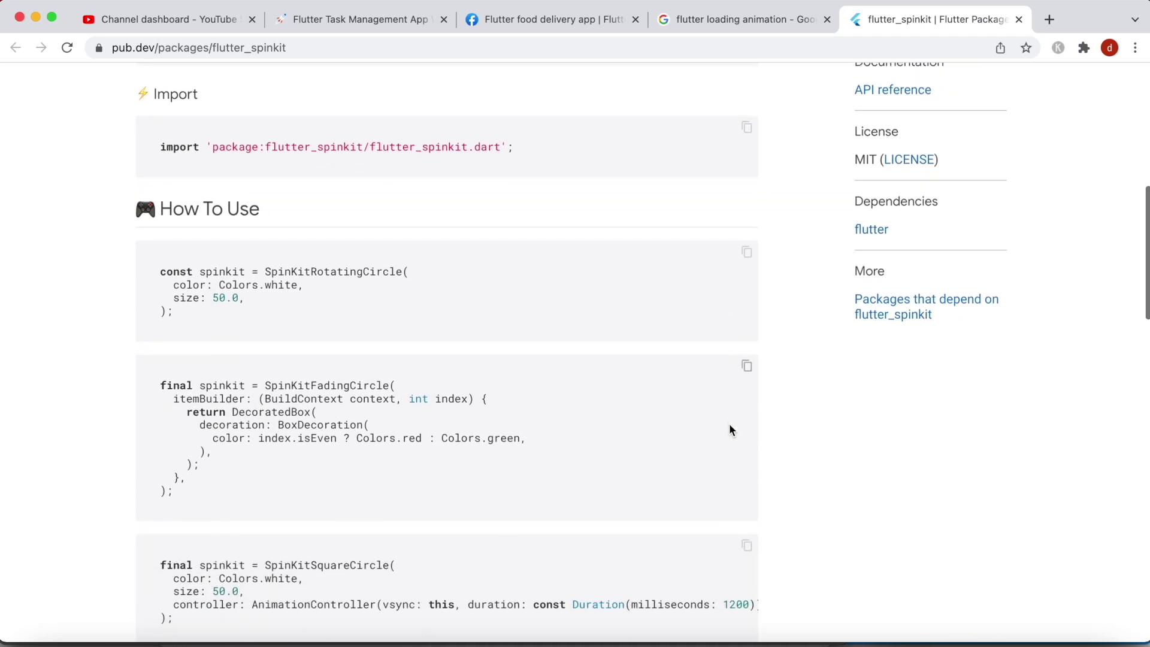
scroll(441, 535, "down", 2)
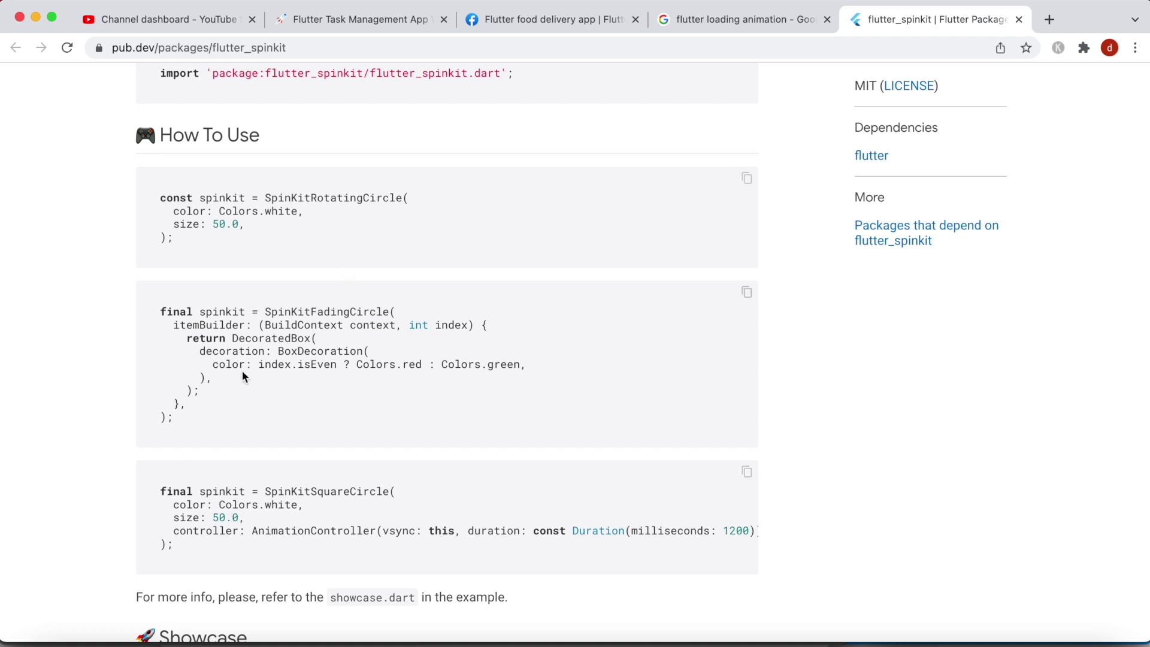
scroll(242, 370, "down", 2)
scroll(241, 370, "down", 2)
scroll(242, 371, "down", 1)
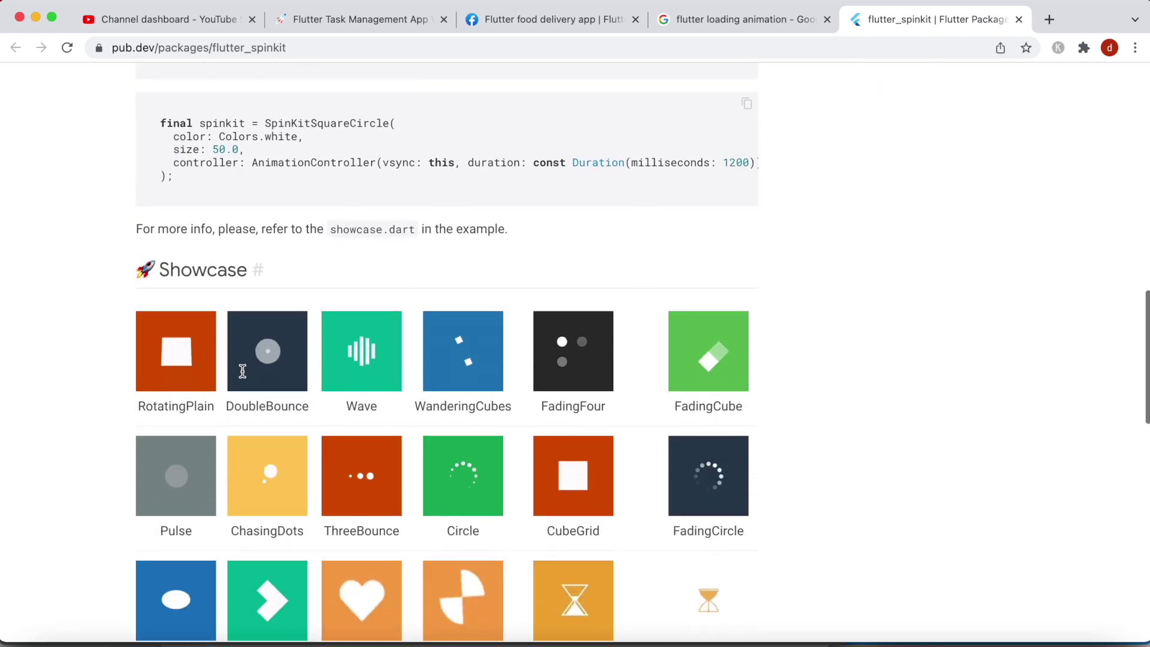
scroll(242, 371, "down", 3)
scroll(241, 371, "down", 1)
scroll(241, 370, "down", 2)
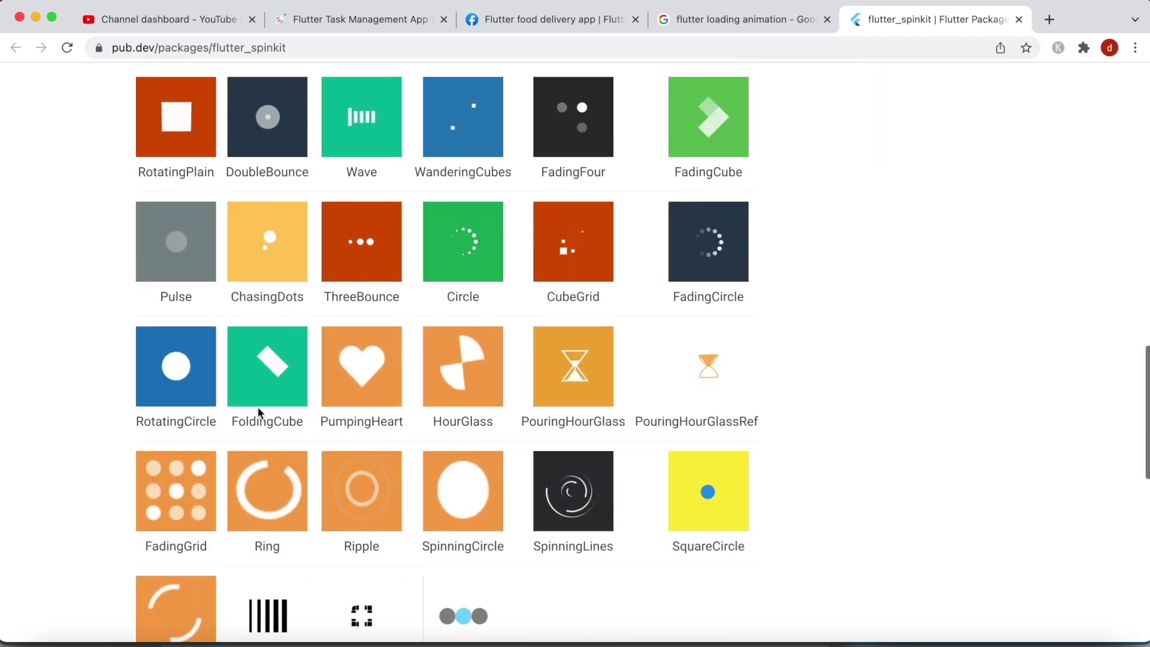
scroll(317, 333, "down", 1)
scroll(317, 333, "down", 2)
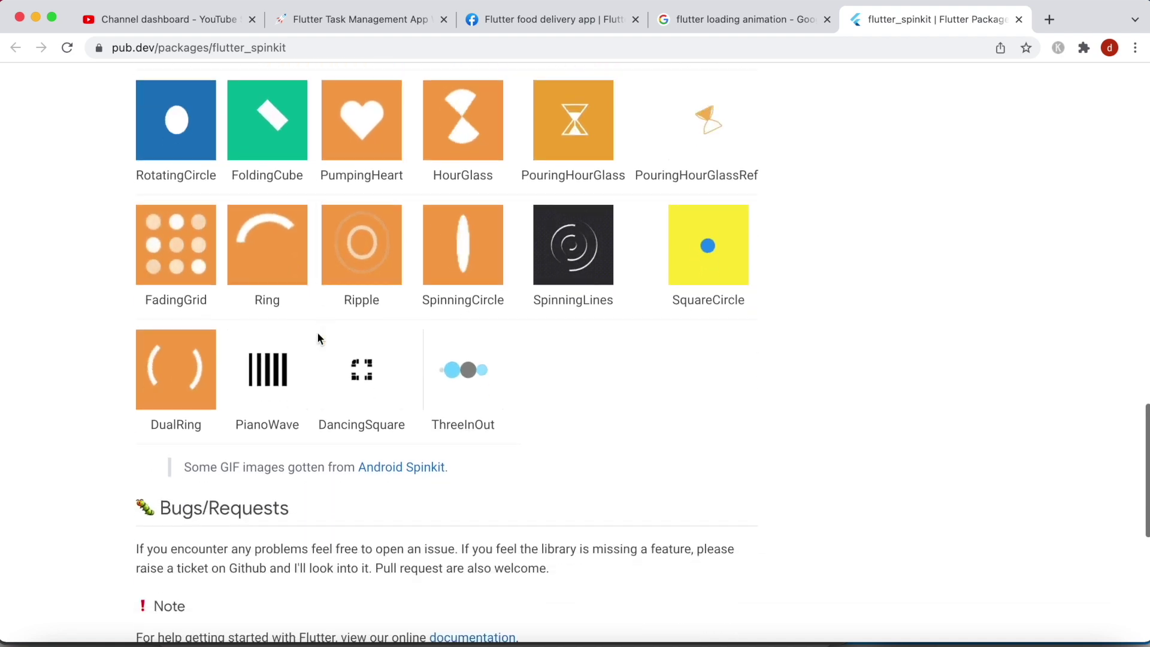
scroll(317, 332, "down", 1)
scroll(318, 332, "up", 1)
scroll(317, 333, "up", 4)
scroll(317, 333, "up", 1)
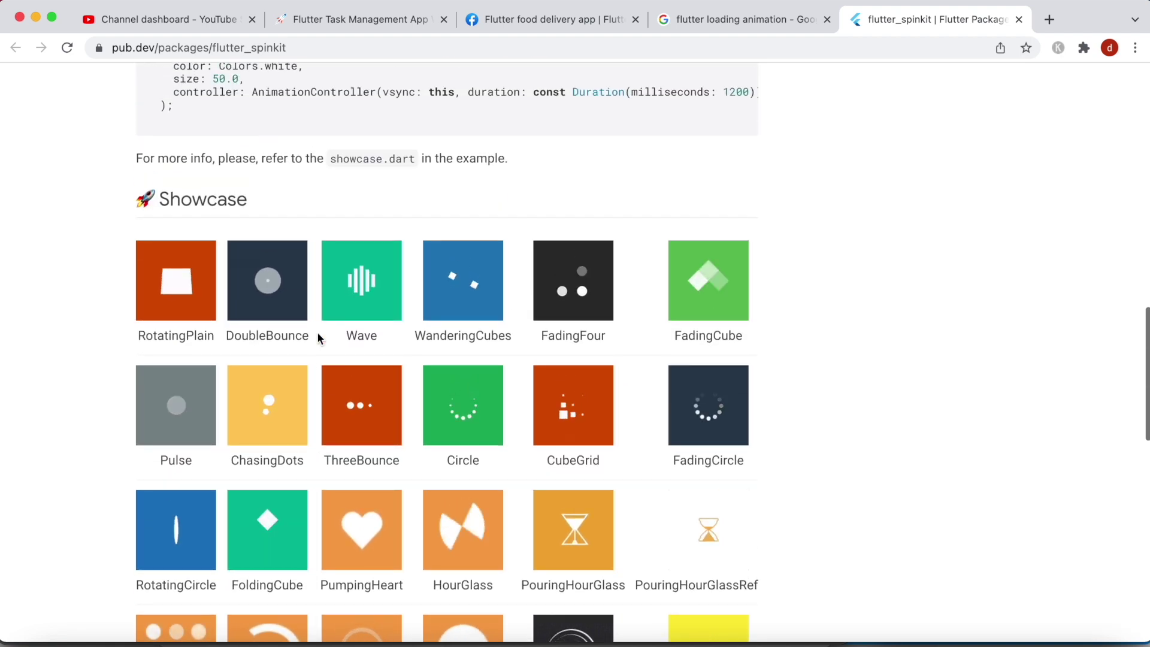
left_click(539, 643)
Inspect the SpinKitThreeInOut block on lines 69–80 of all_task.dart.
left_click(576, 643)
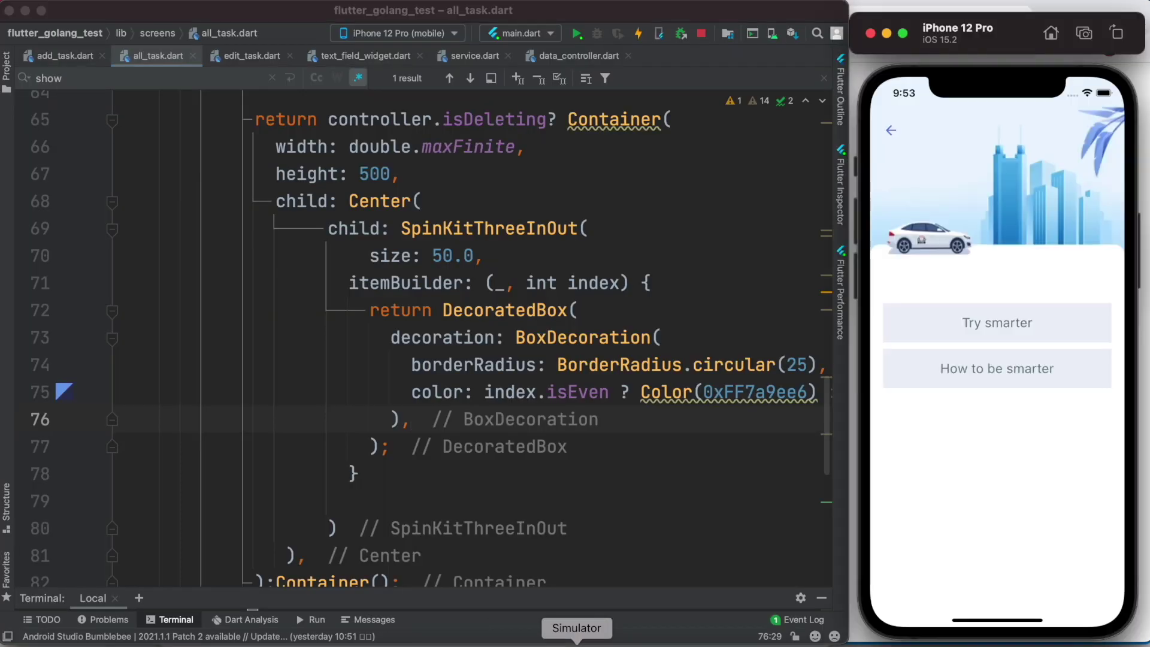
left_click(605, 232)
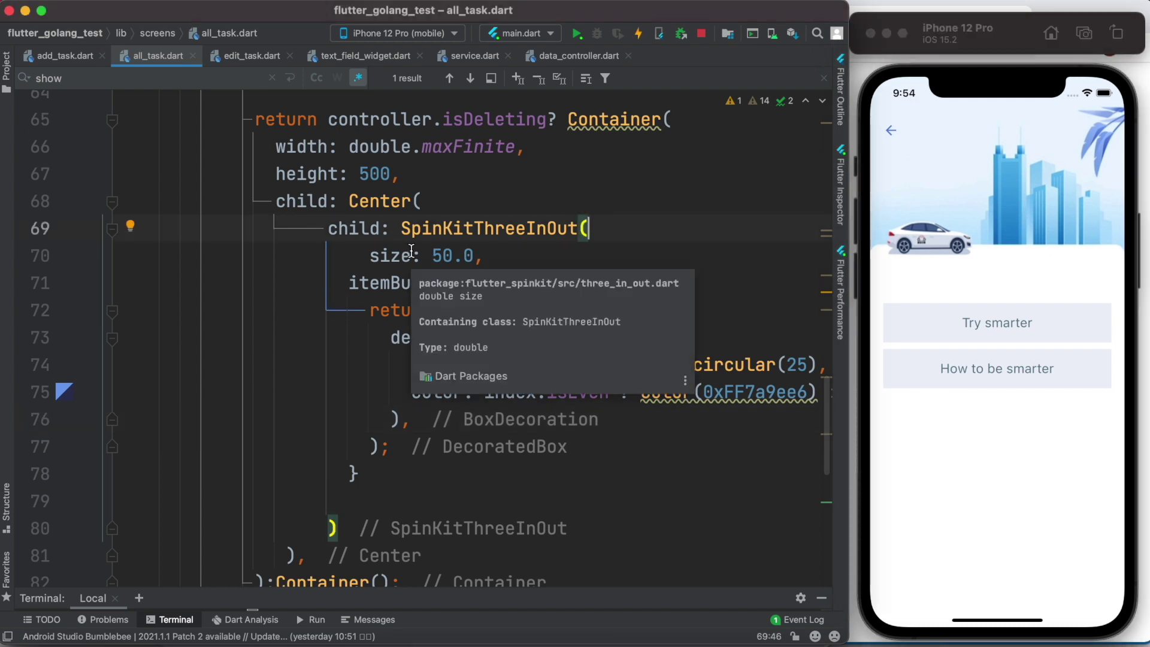
left_click_drag(334, 528, 403, 206)
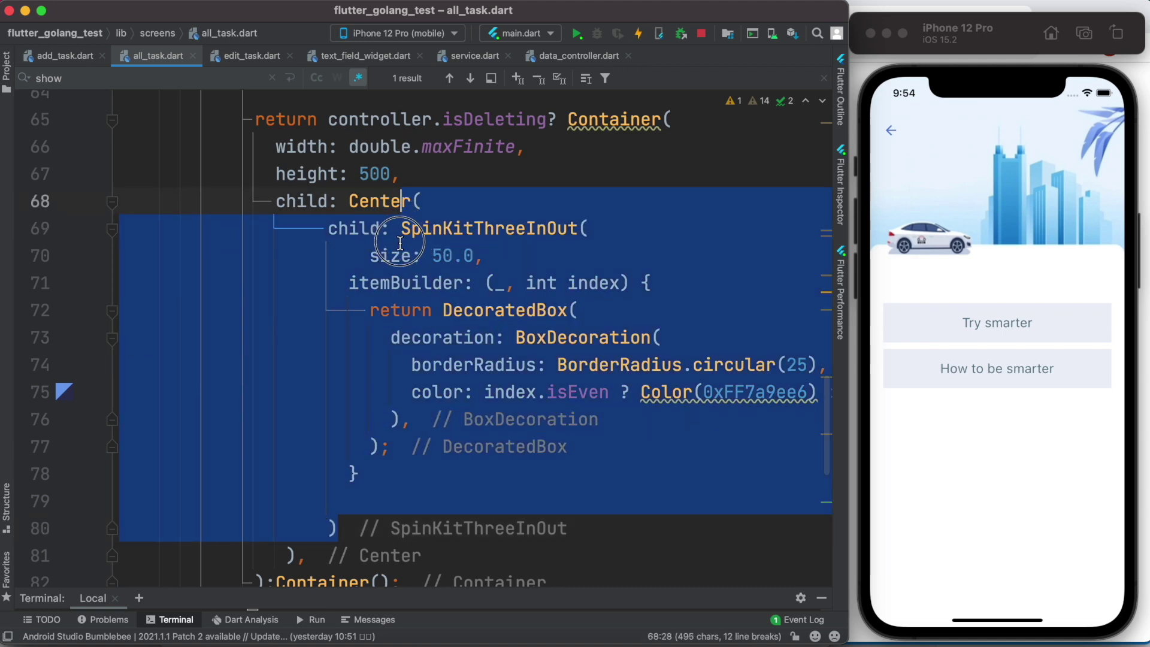
left_click_drag(404, 204, 400, 236)
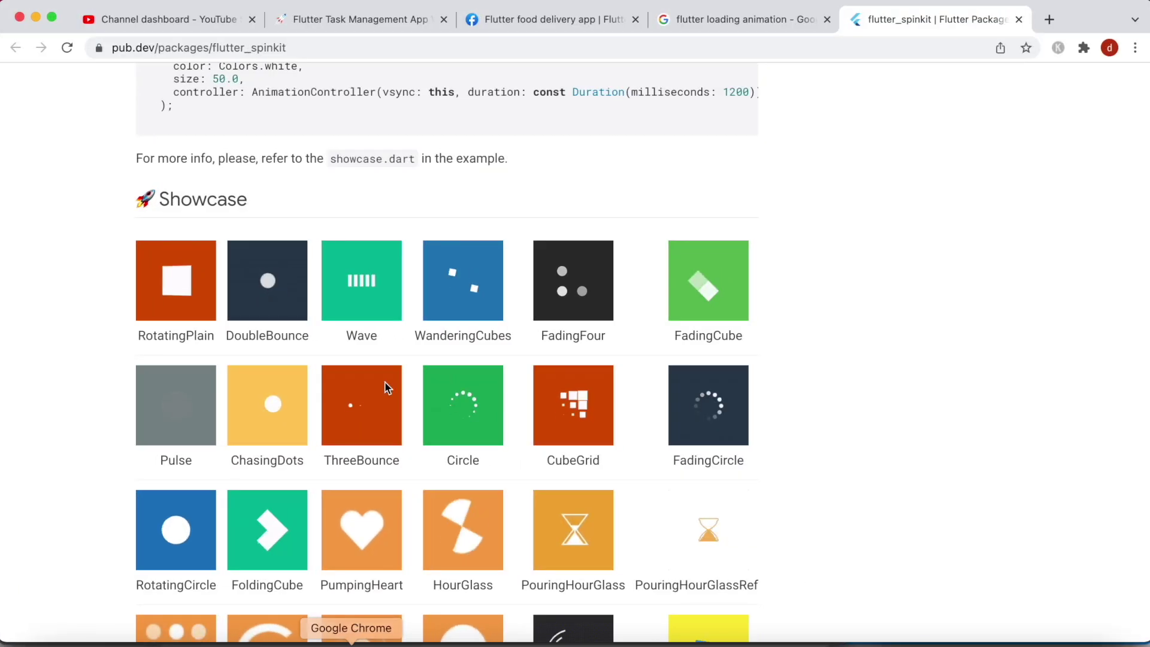
scroll(384, 387, "up", 5)
scroll(385, 388, "up", 4)
scroll(384, 387, "up", 1)
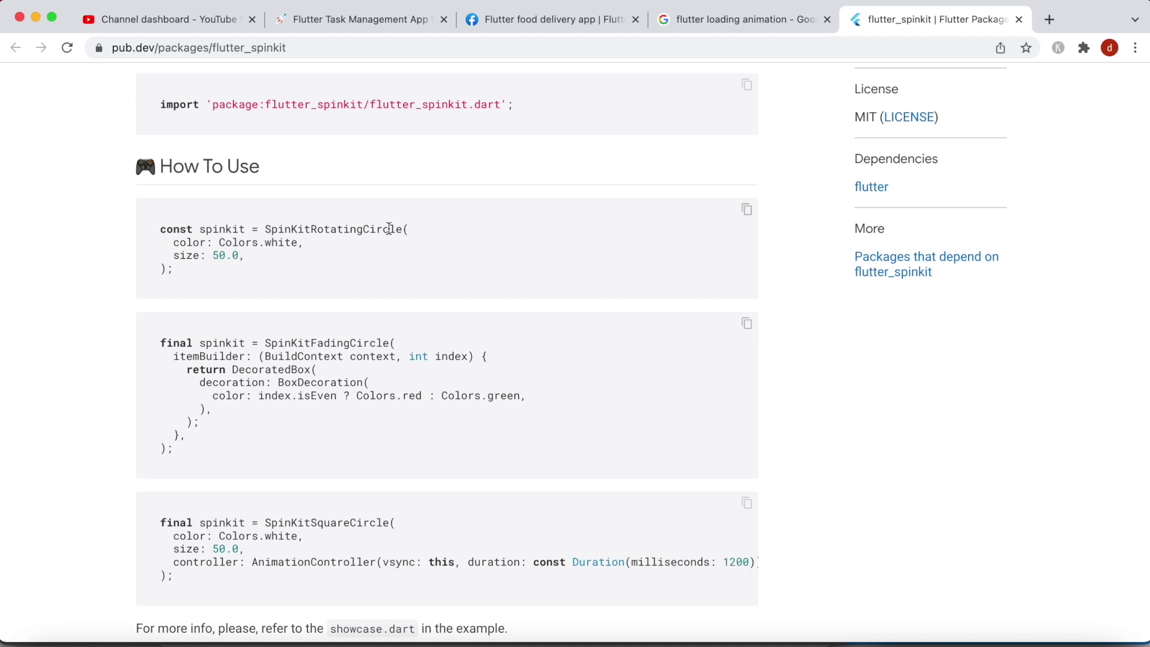
Copy the SpinKitRotatingCircle usage snippet from pub.dev's How To Use section.
mouse_move(181, 267)
left_mouse_down()
mouse_move(154, 259)
mouse_move(147, 235)
left_mouse_up()
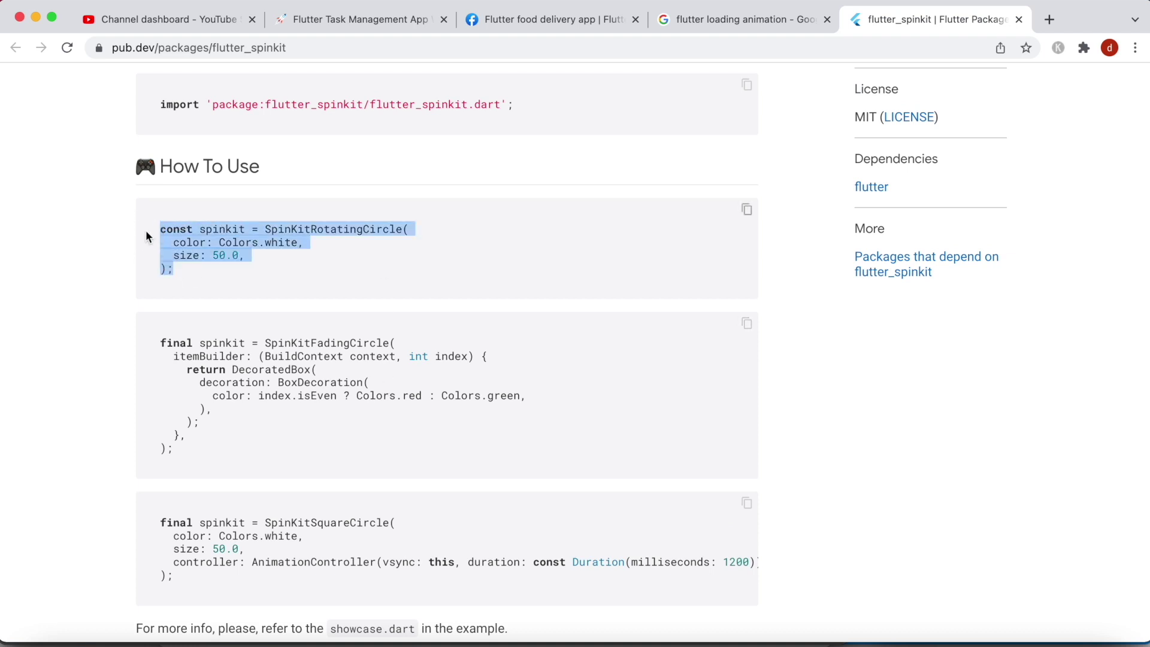
left_click(167, 275)
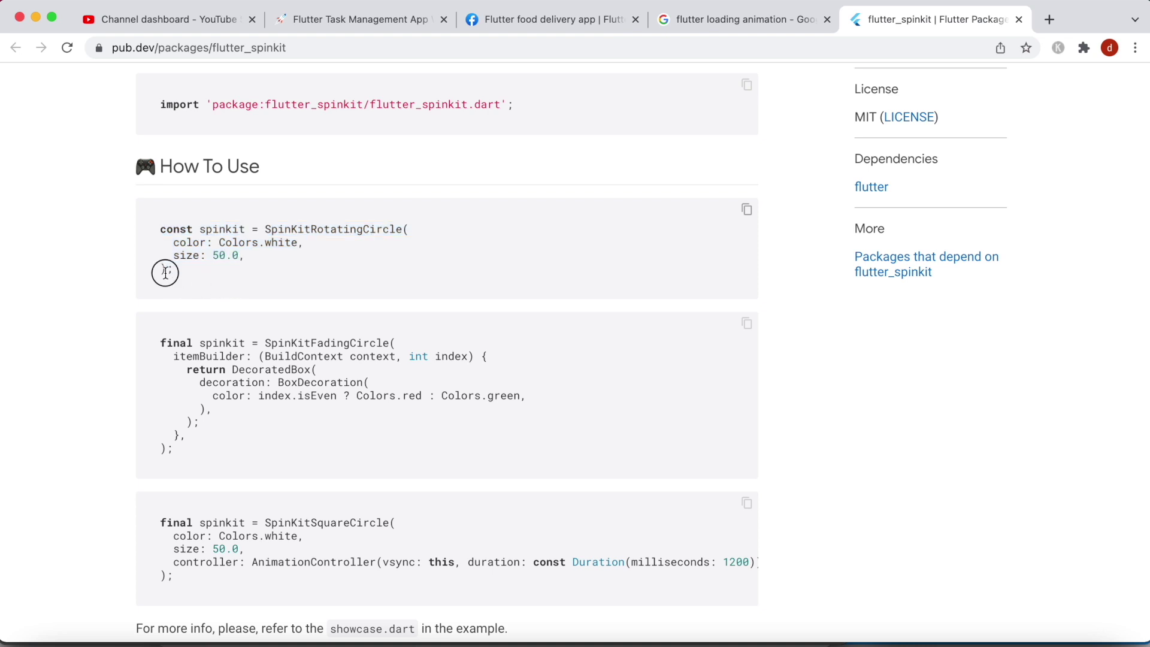
left_click_drag(165, 272, 264, 230)
key("super+c")
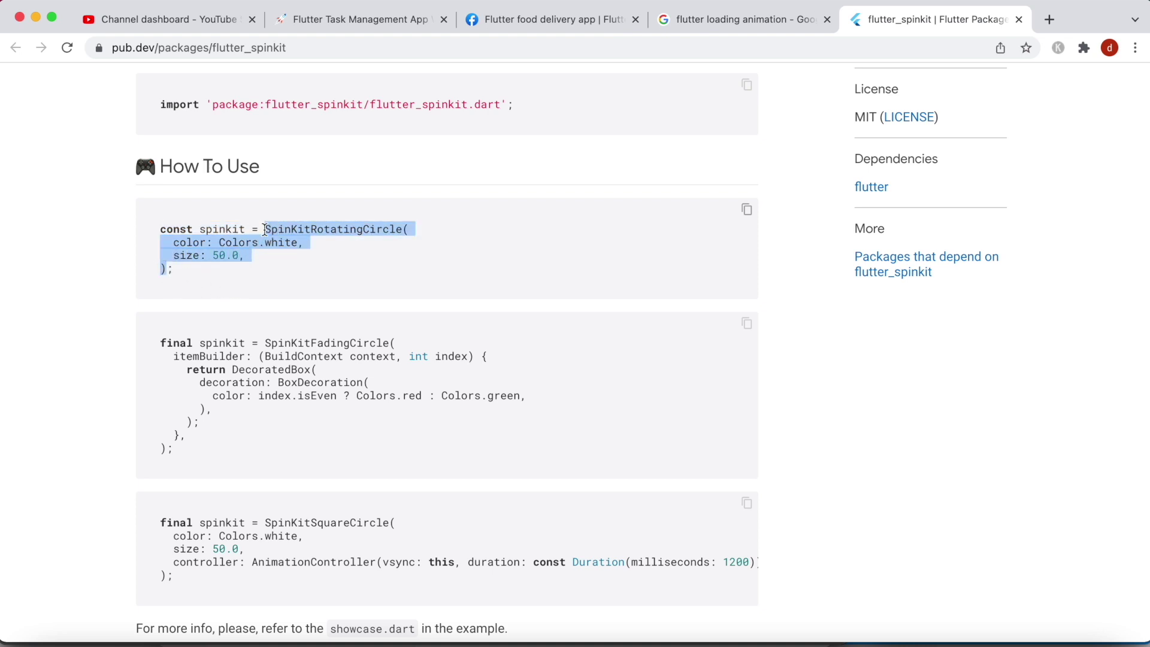
left_click(539, 641)
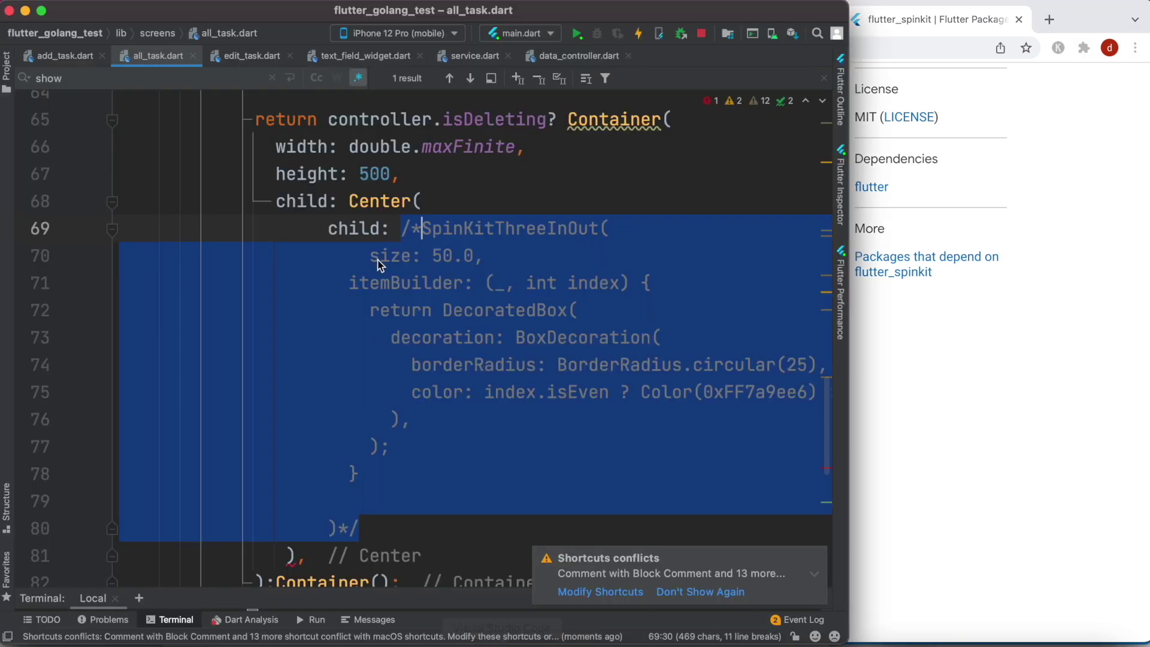
Paste the SpinKitRotatingCircle loader after child: and hot reload the app.
left_click(388, 229)
key("Return")
key("Return")
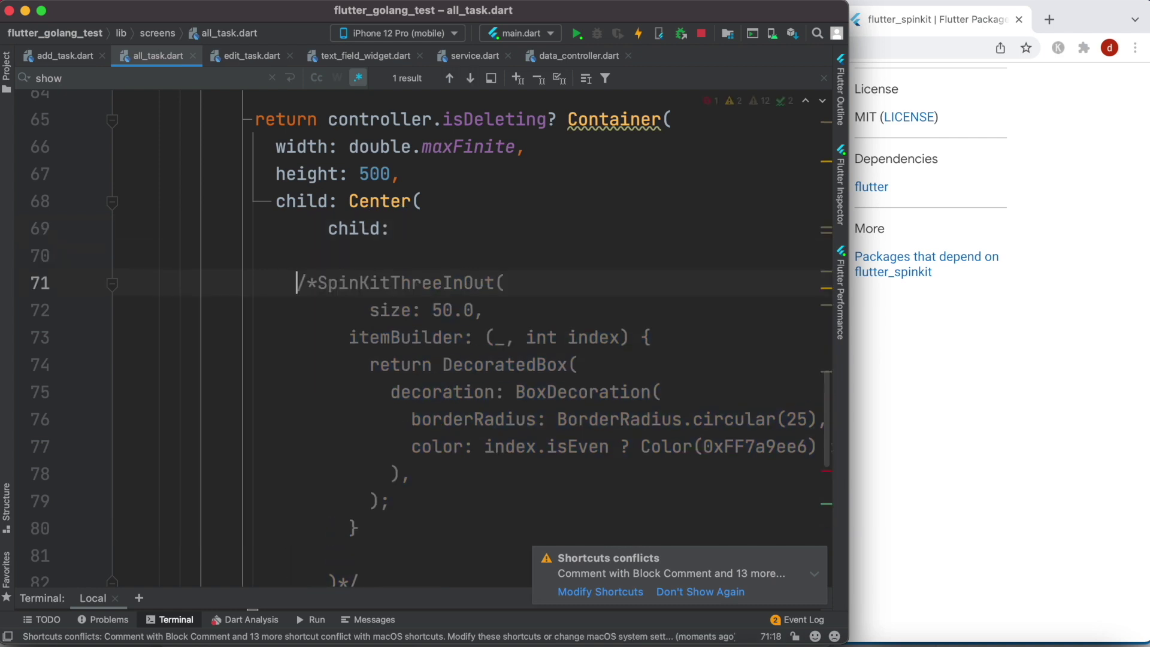
left_click(444, 229)
key("super+v")
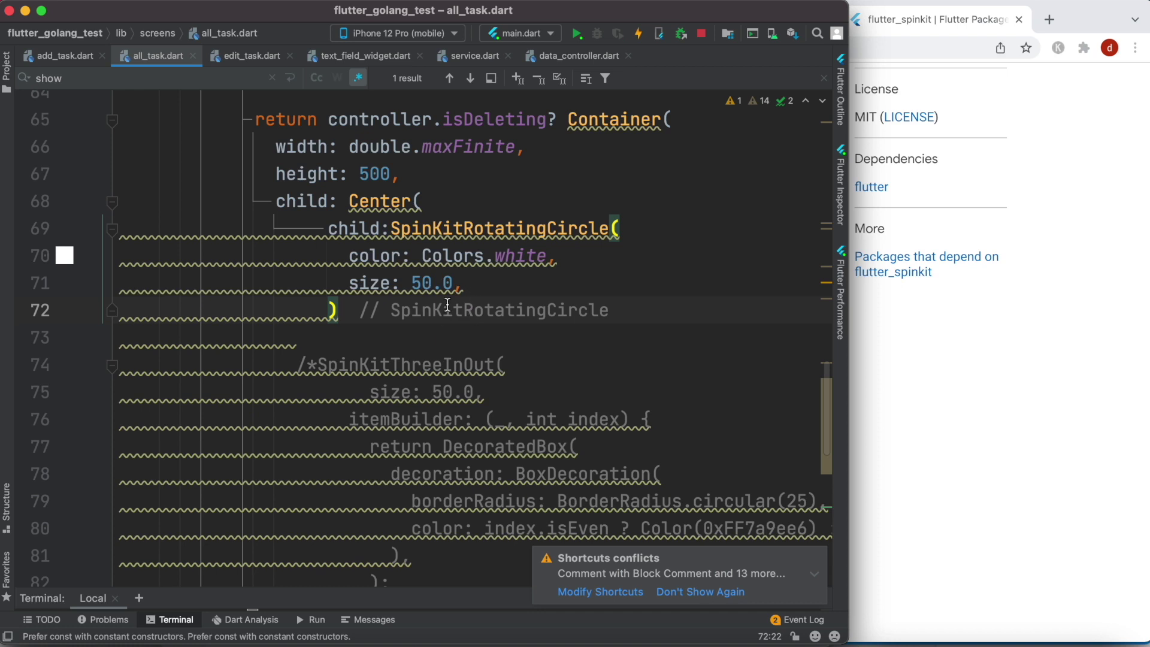
left_click(577, 633)
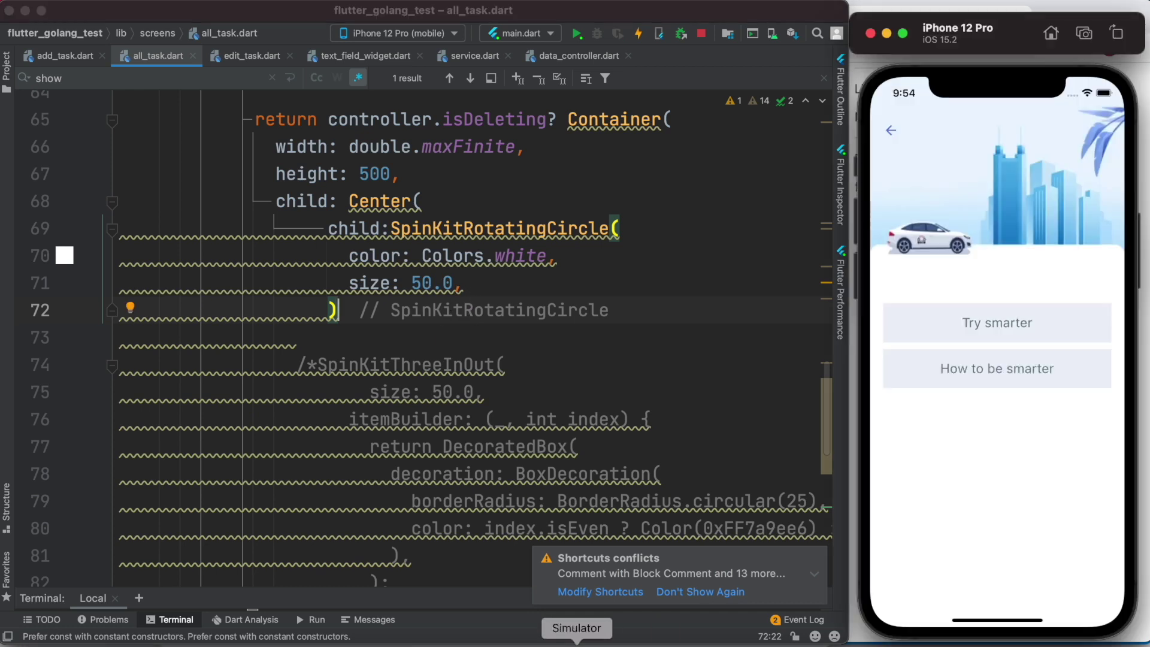
left_click(508, 387)
key("super+s")
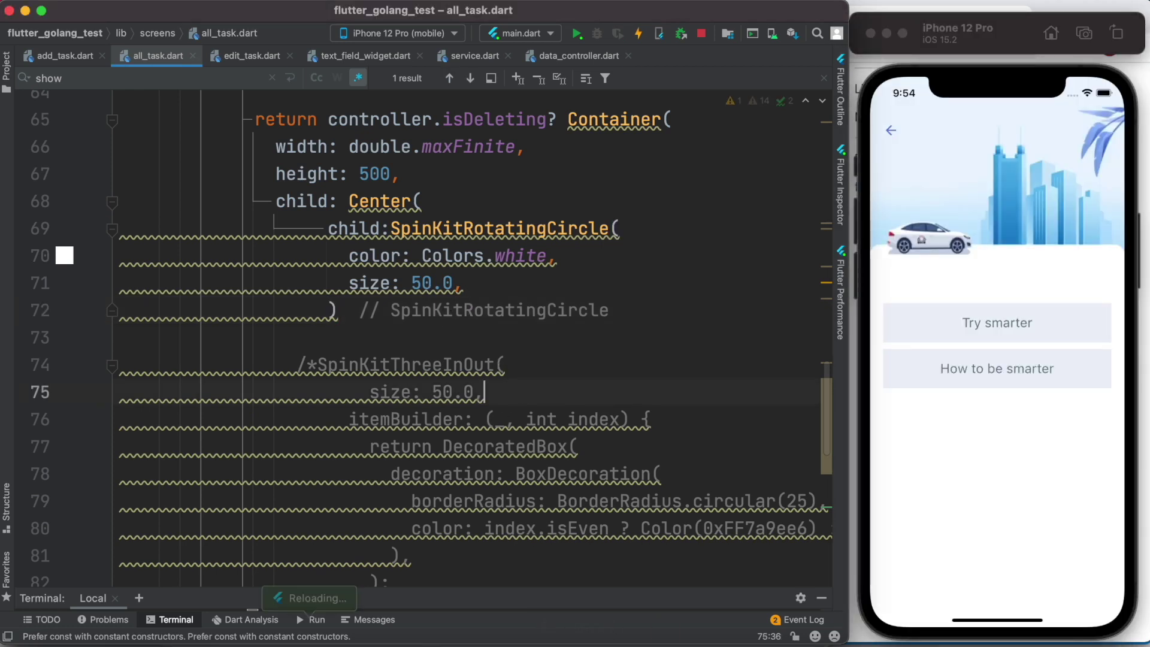
Change the loader colour from white to red, reload, and delete 'A new task'.
double_click(519, 256)
key("BackSpace")
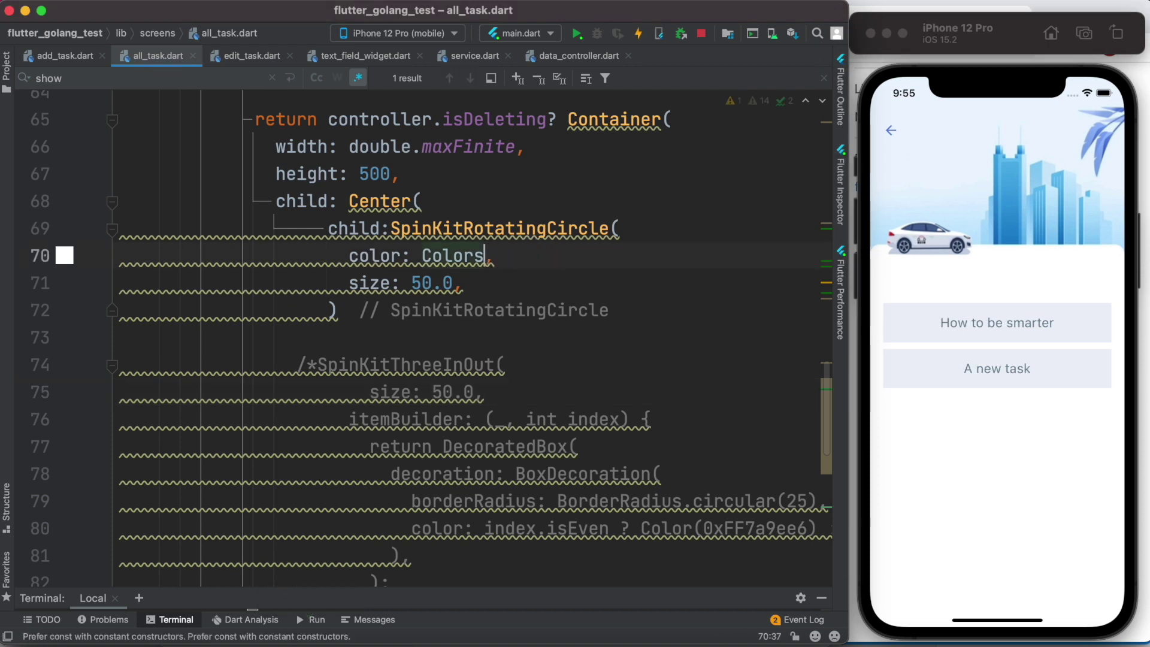
type(".red")
left_click(555, 255)
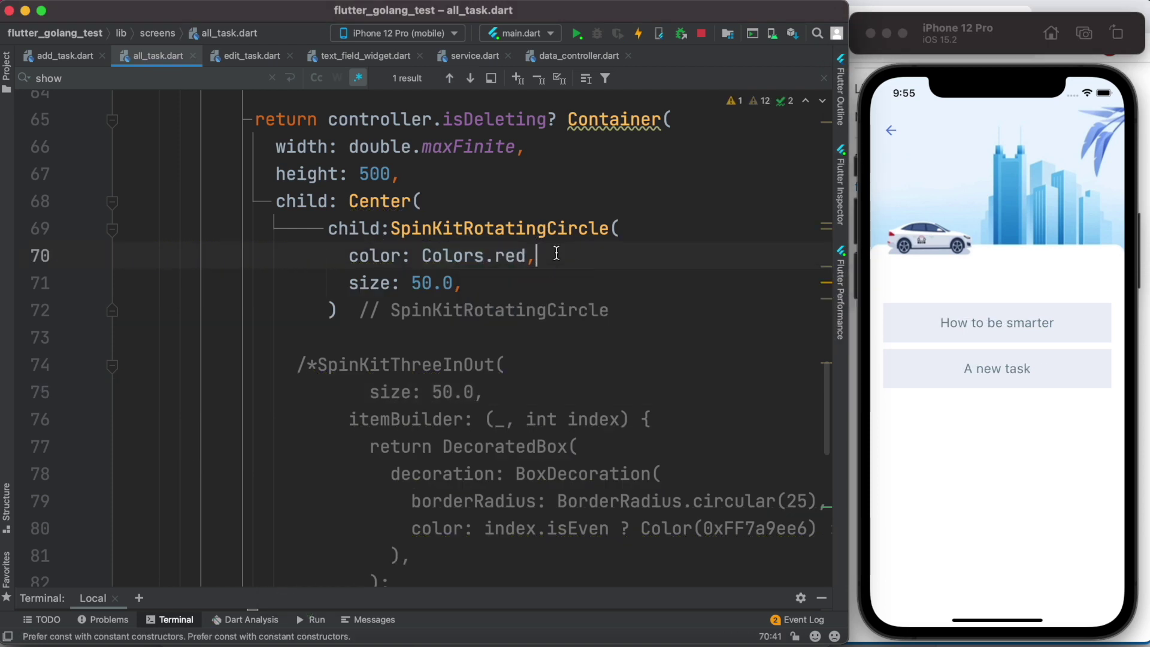
key("super+s")
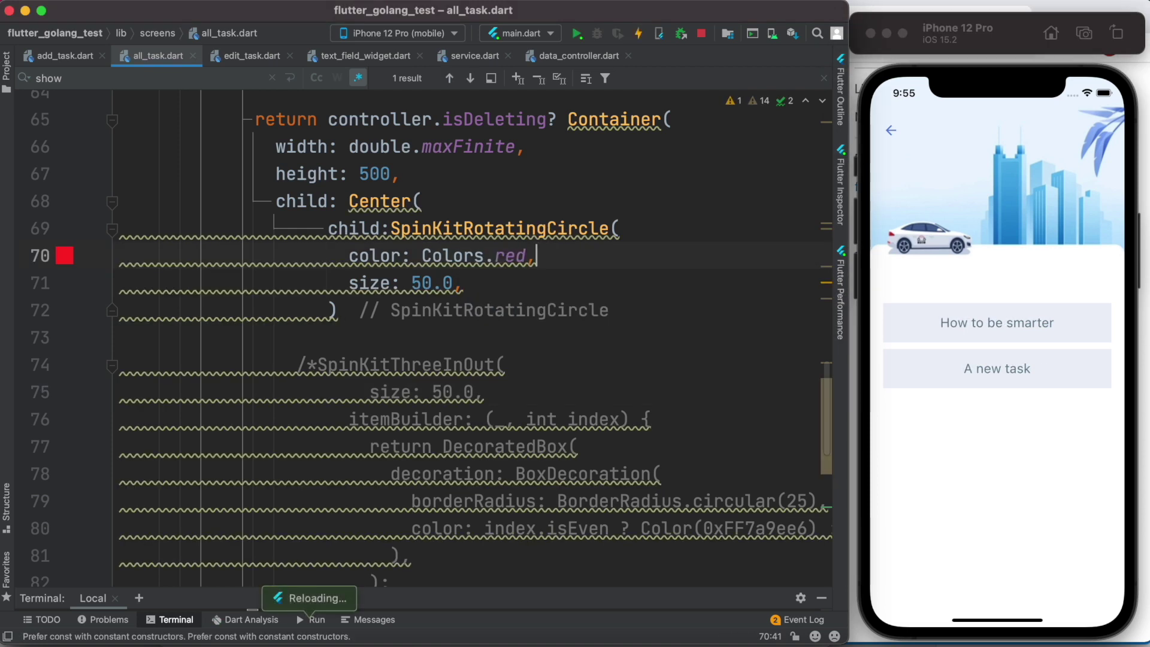
left_click_drag(1058, 369, 902, 388)
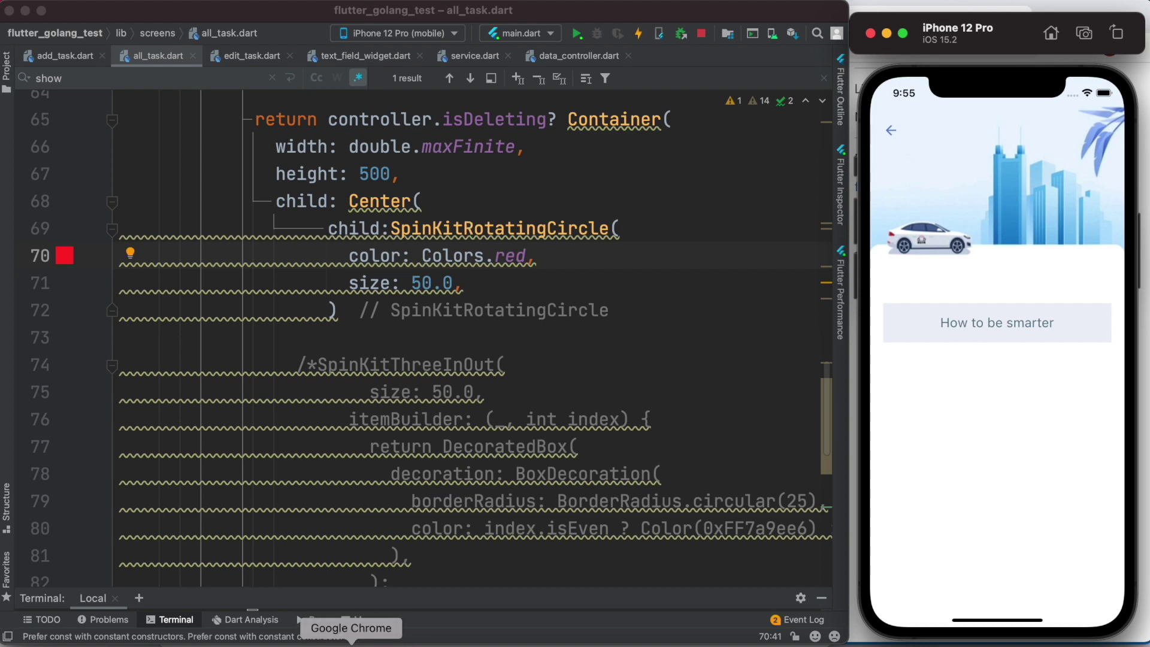
left_click(351, 643)
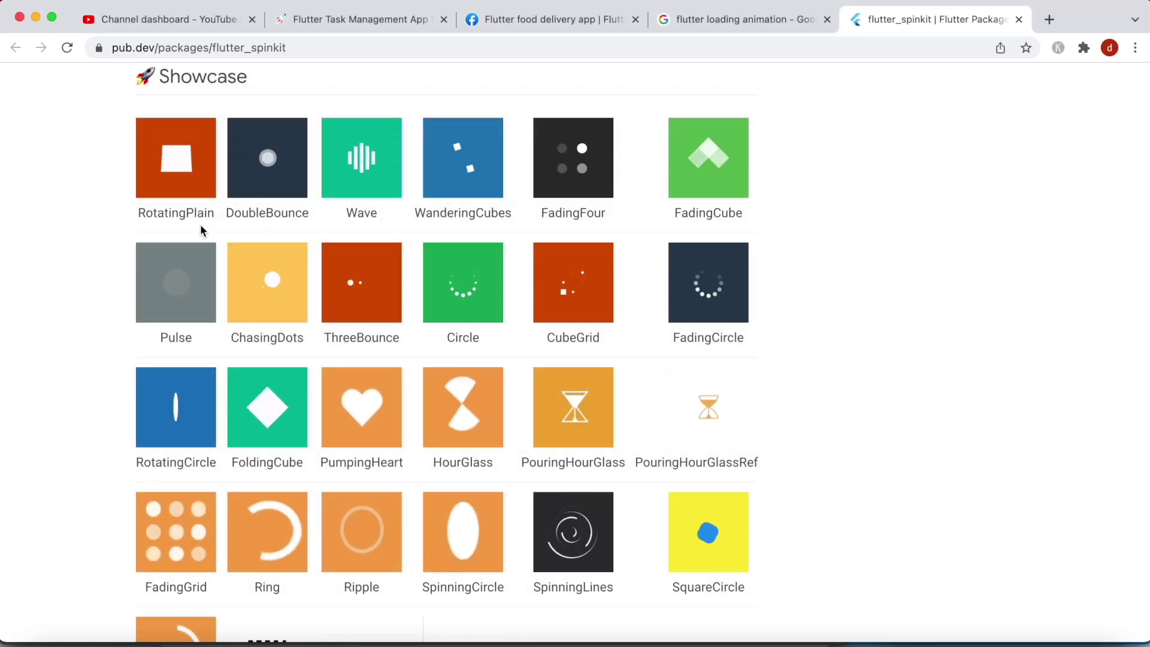
Copy the DoubleBounce spinner name from the flutter_spinkit showcase.
double_click(177, 217)
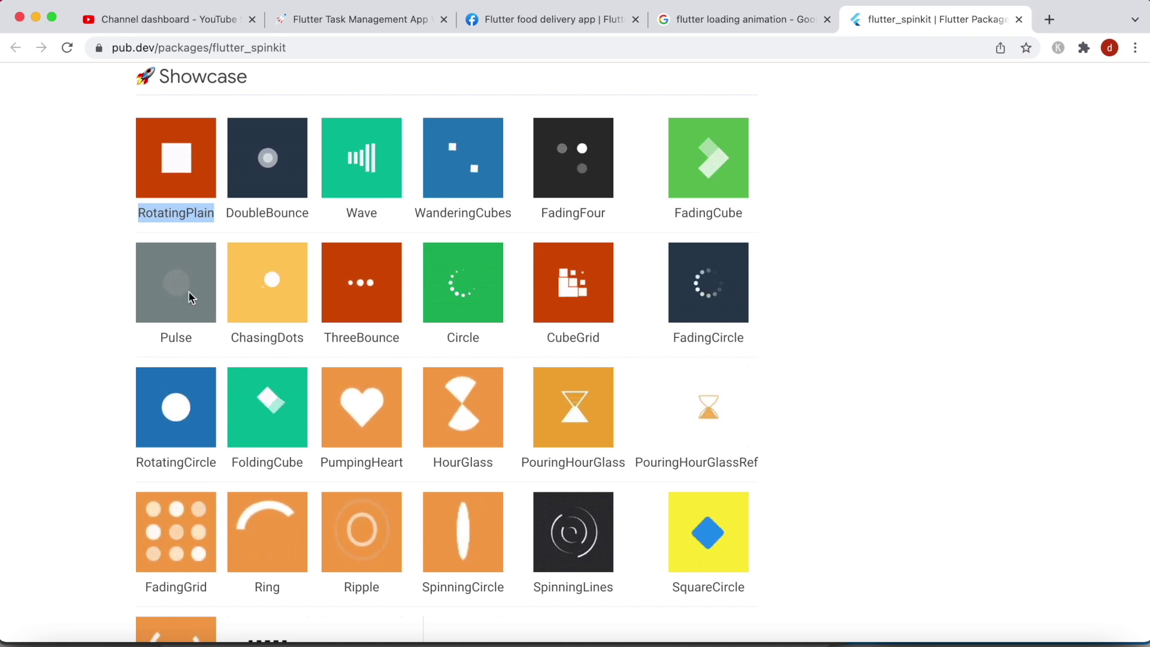
double_click(262, 212)
key("super+c")
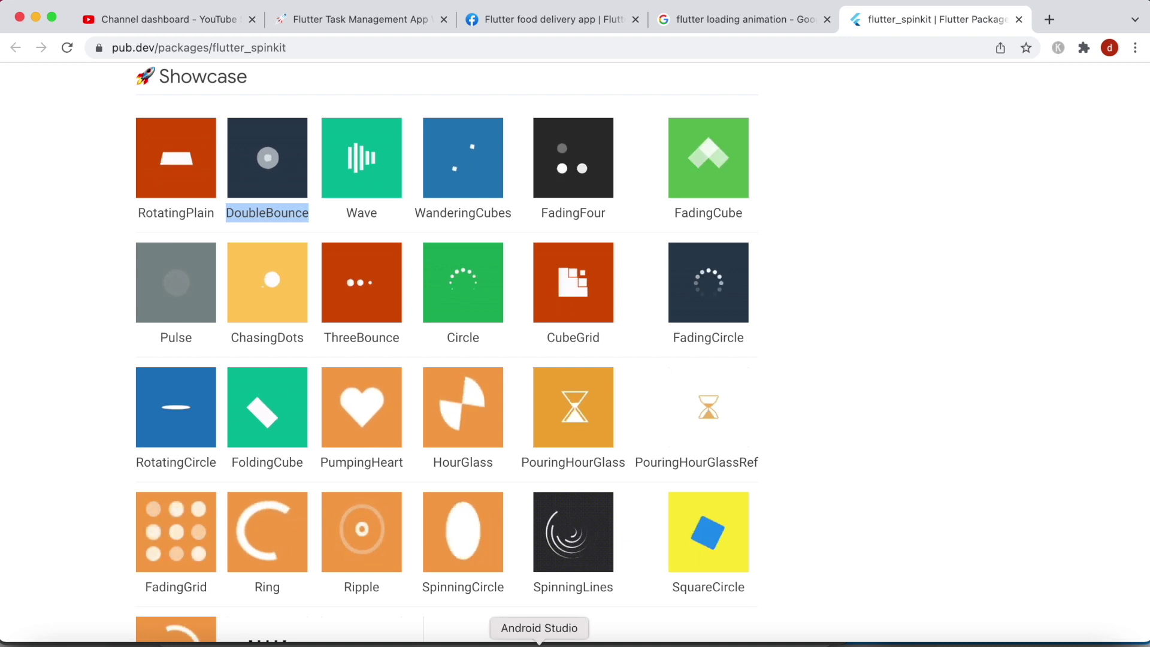
left_click(539, 641)
left_click_drag(613, 230, 463, 230)
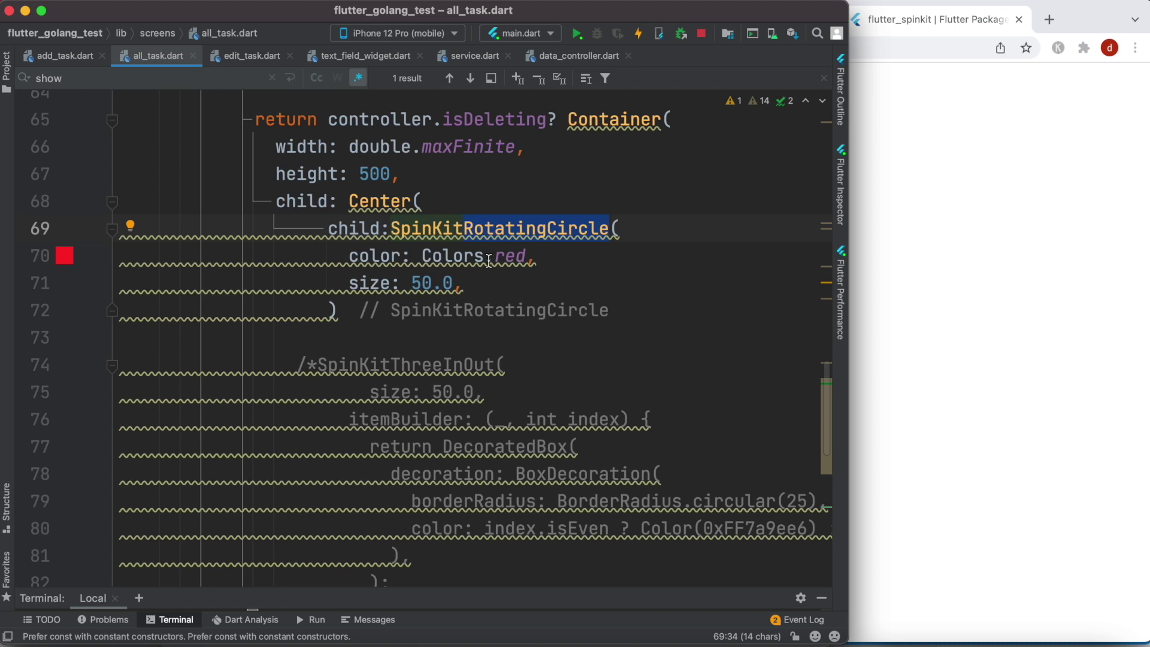
Replace RotatingCircle with DoubleBounce in the loader name on line 69.
key("super+v")
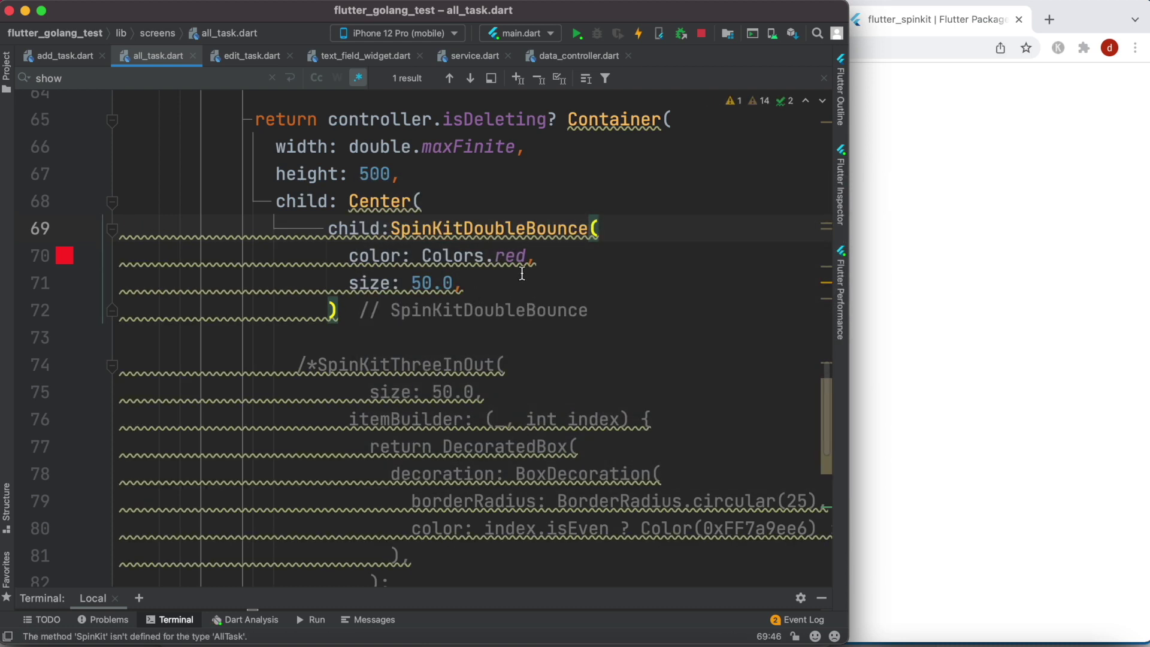
key("Down")
key("Down")
left_click(595, 640)
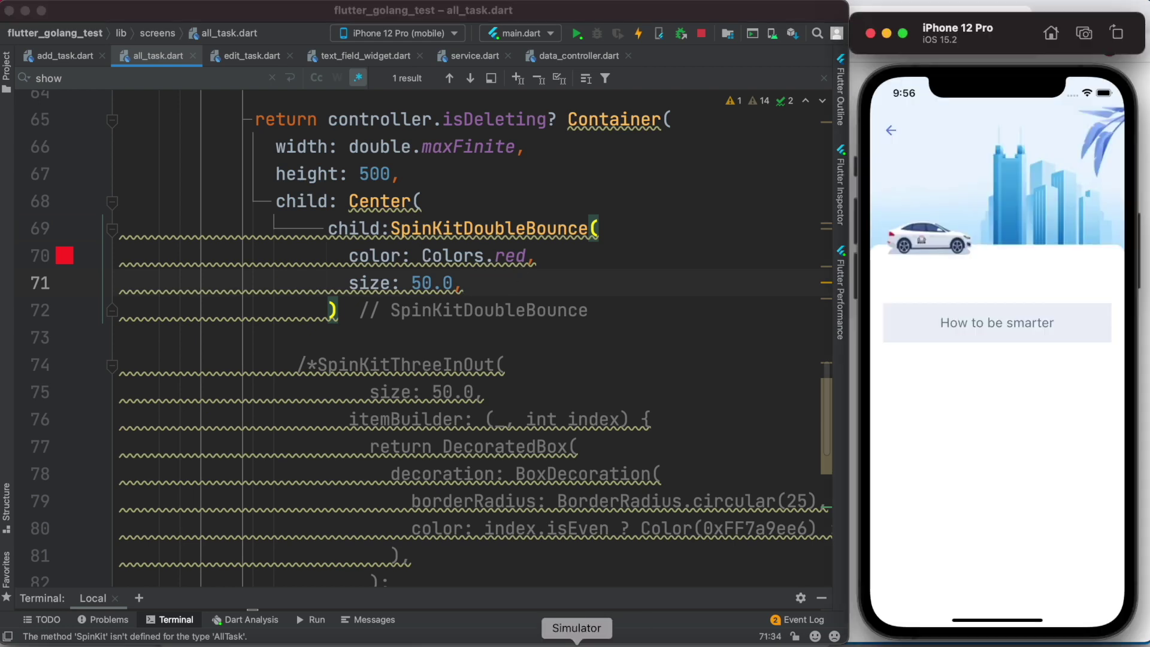
Add 'A new task' back through the app's add-task page.
left_click(891, 132)
left_click(935, 302)
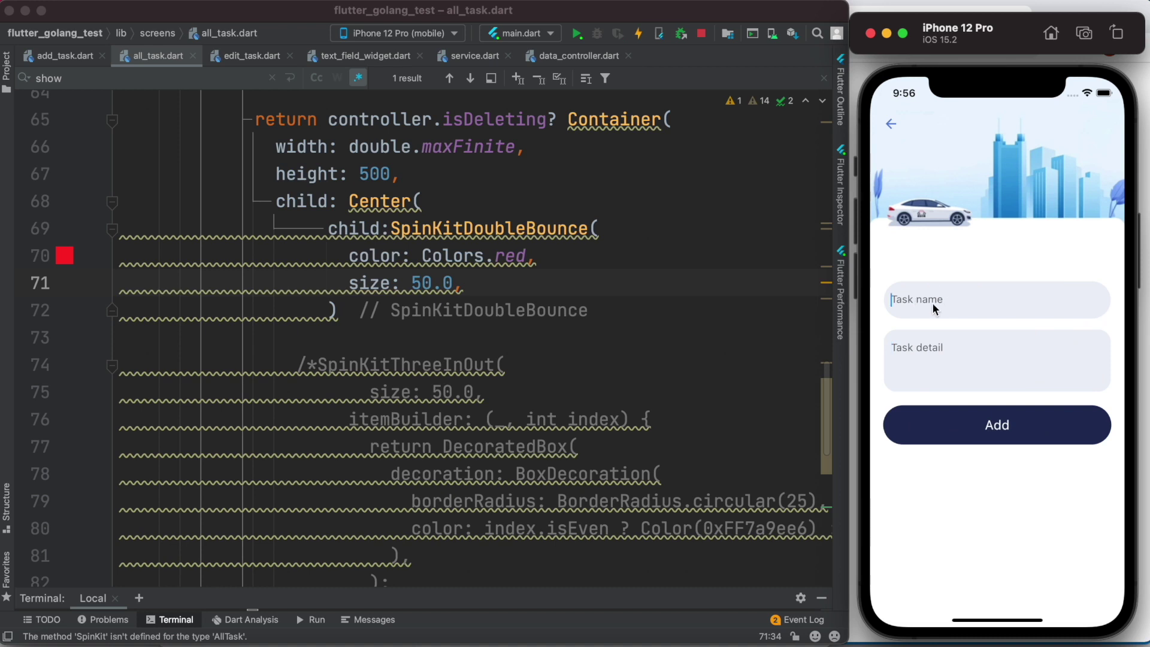
type("A new task")
left_click(995, 425)
Recolour the DoubleBounce loader blue, hot reload, and delete 'How to be smarter'.
double_click(509, 258)
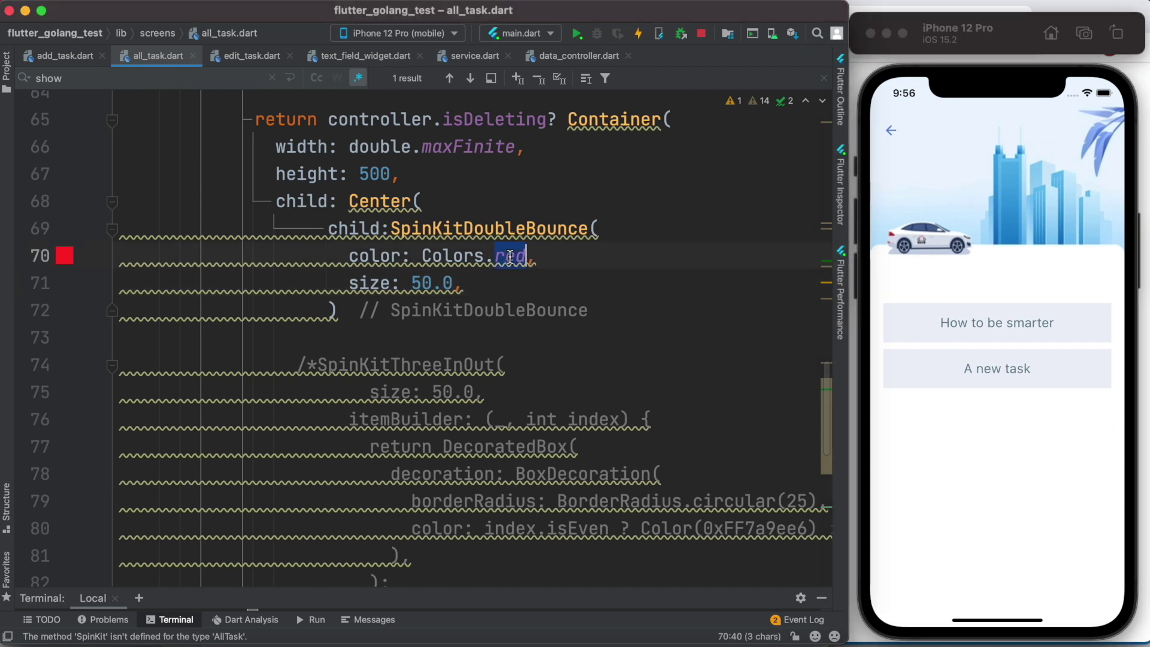
key("BackSpace")
type("blue,")
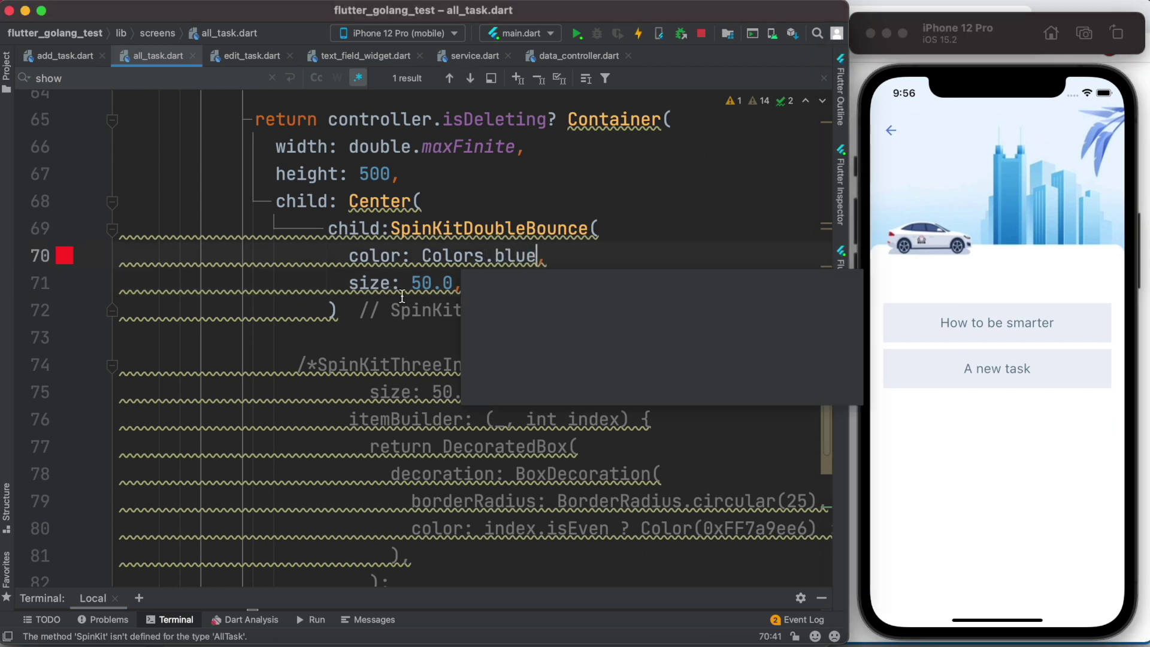
left_click(326, 280)
key("cmd+s")
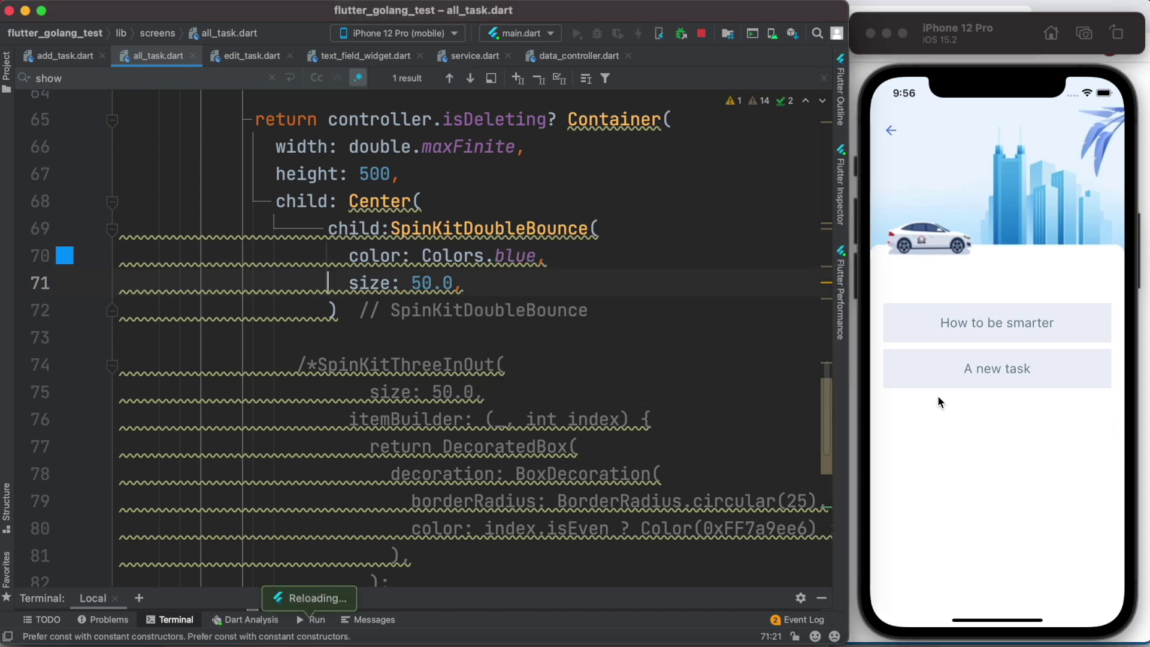
left_click(1052, 327)
left_click_drag(1053, 328, 874, 356)
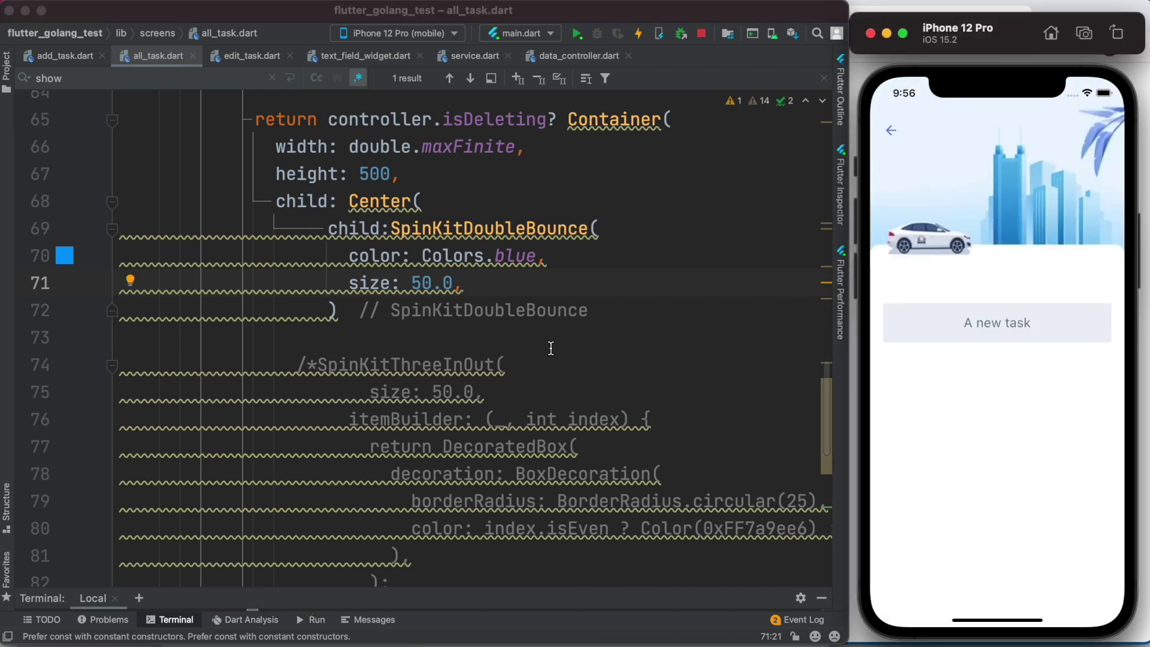
scroll(551, 348, "down", 1)
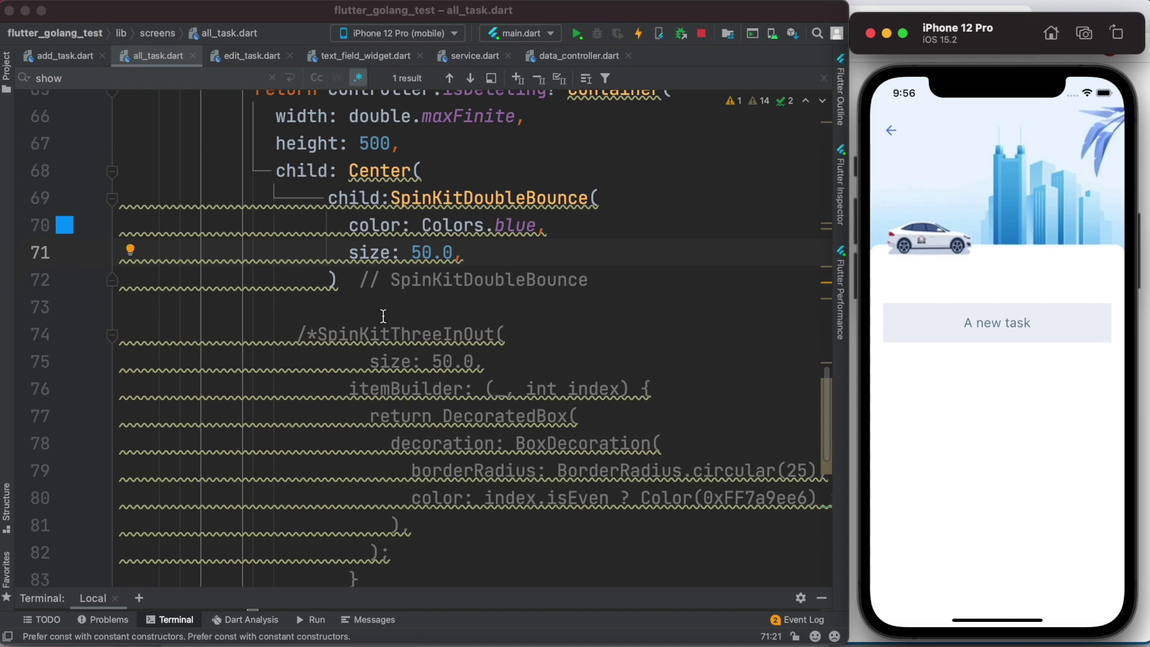
left_click_drag(343, 286, 328, 198)
Delete the DoubleBounce block and remove the comment markers around SpinKitThreeInOut.
key("BackSpace")
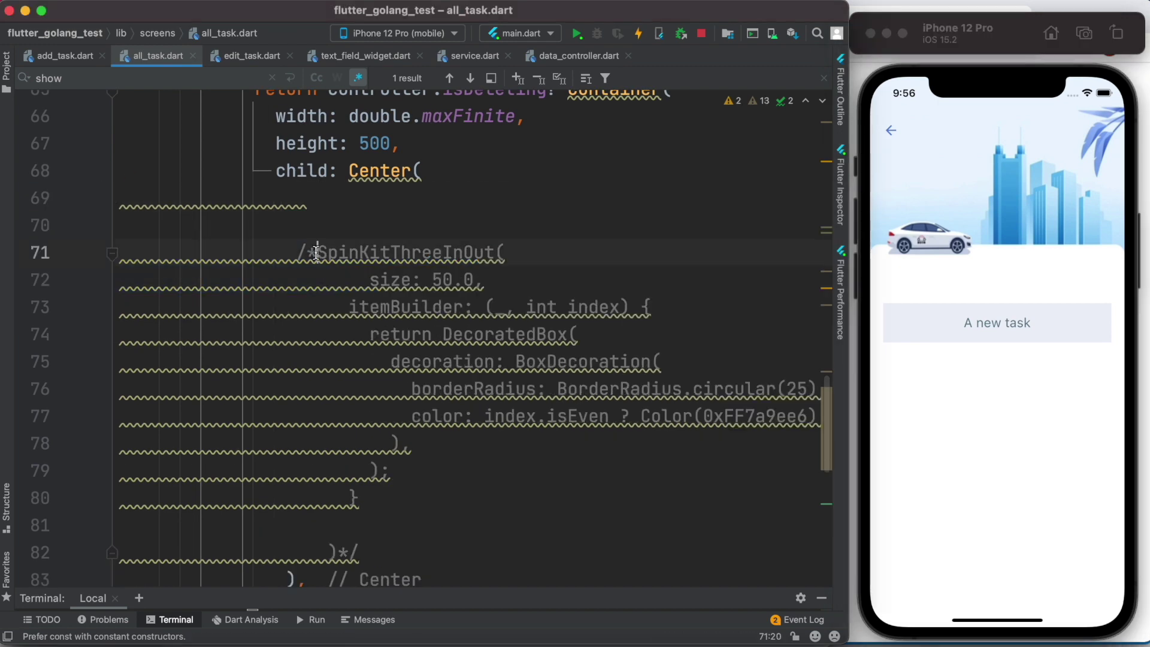
left_click(318, 253)
key("BackSpace")
key("BackSpace")
left_click(355, 549)
key("BackSpace")
key("BackSpace")
left_click(297, 247)
type("child:")
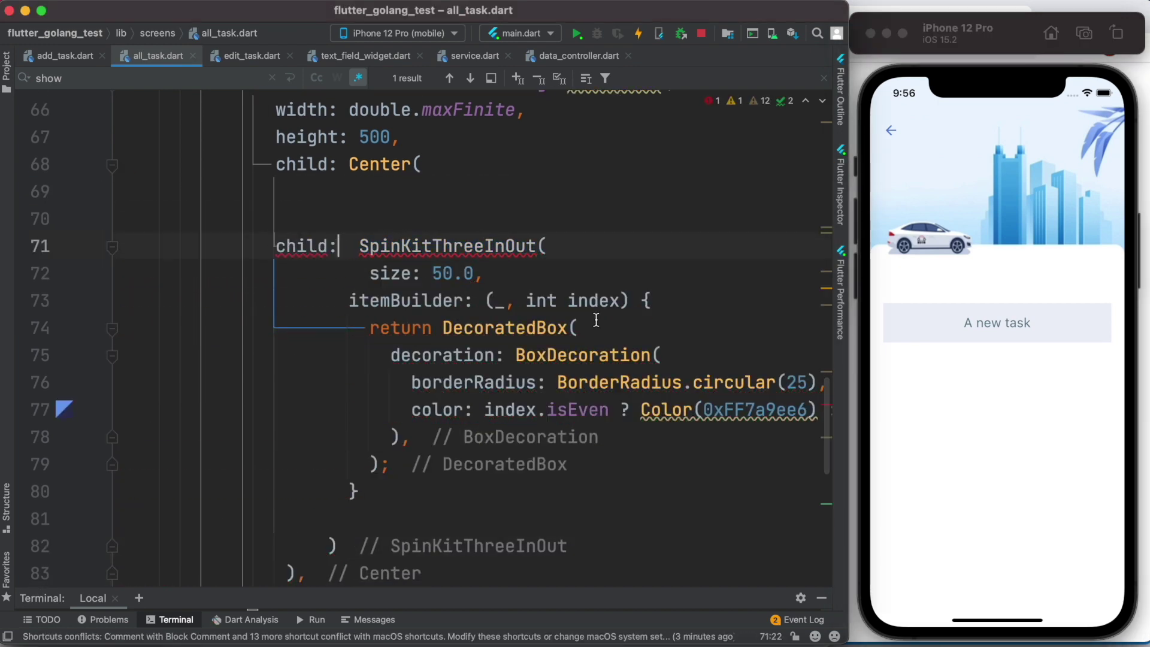
Check the ThreeInOut animation in the pub.dev spinner showcase.
left_click(350, 639)
scroll(397, 583, "down", 3)
scroll(397, 583, "down", 2)
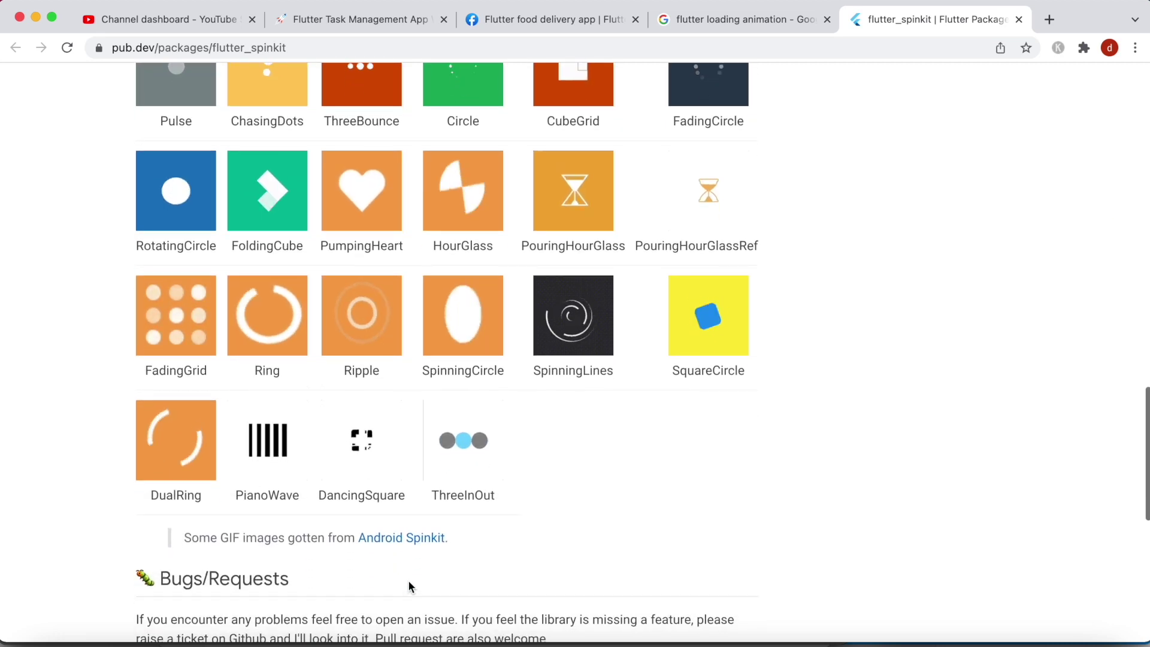
double_click(463, 496)
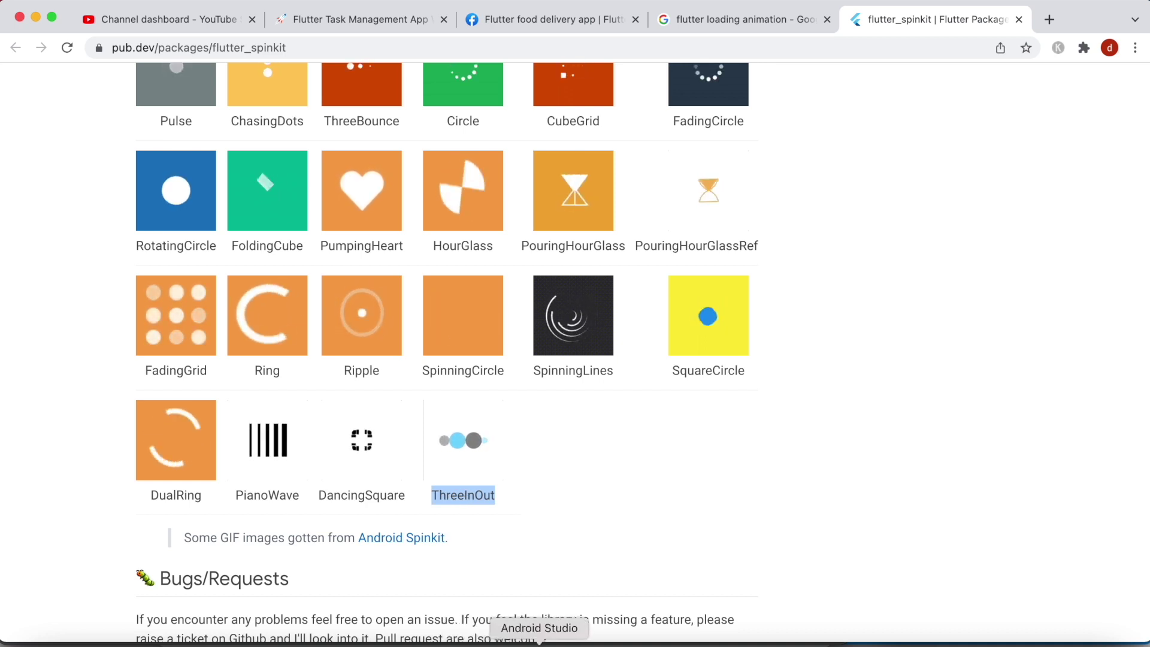
left_click(539, 640)
Read SpinKitThreeInOut's quick documentation on its size, duration and delay defaults.
left_click_drag(536, 246, 432, 245)
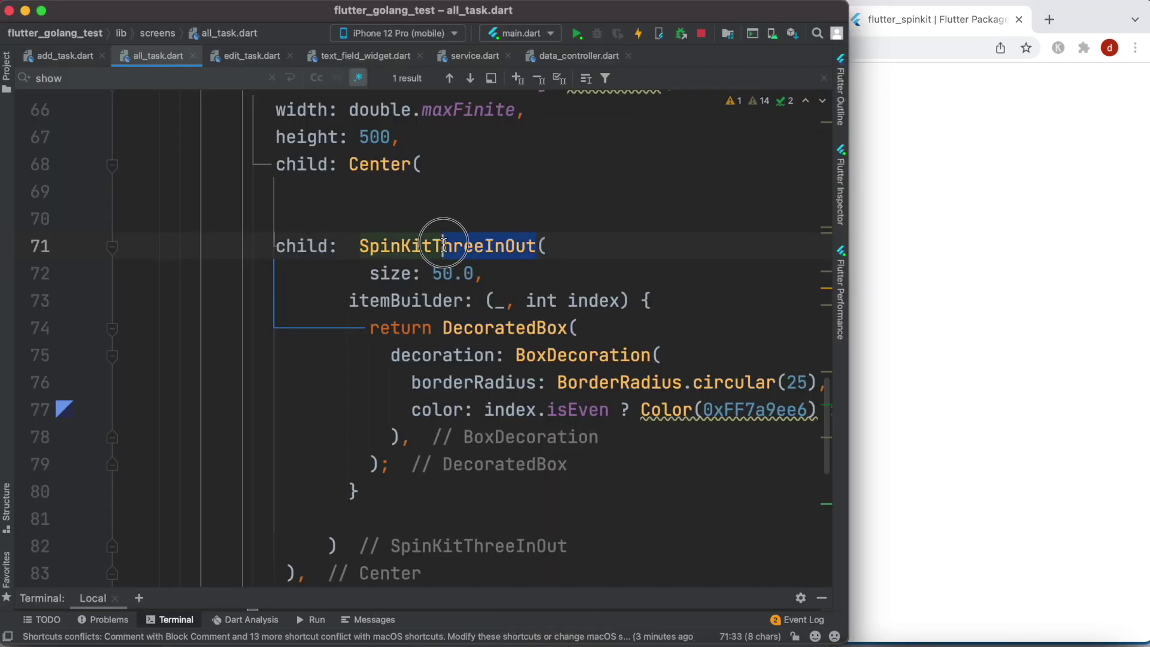
scroll(444, 391, "down", 1)
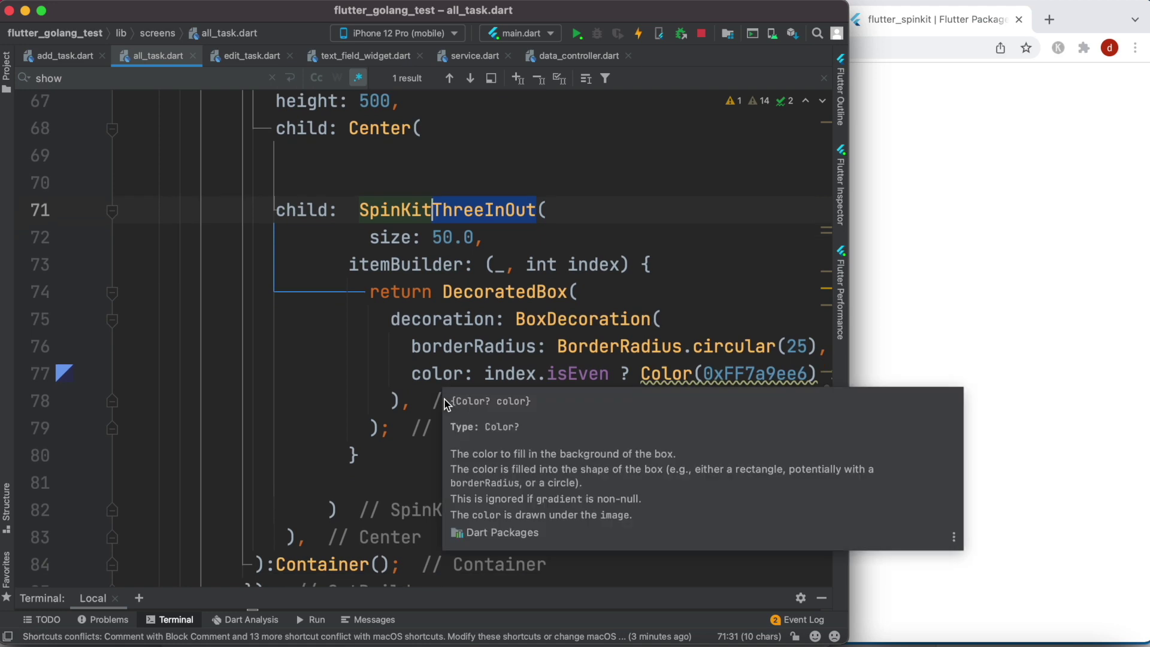
left_click(600, 297)
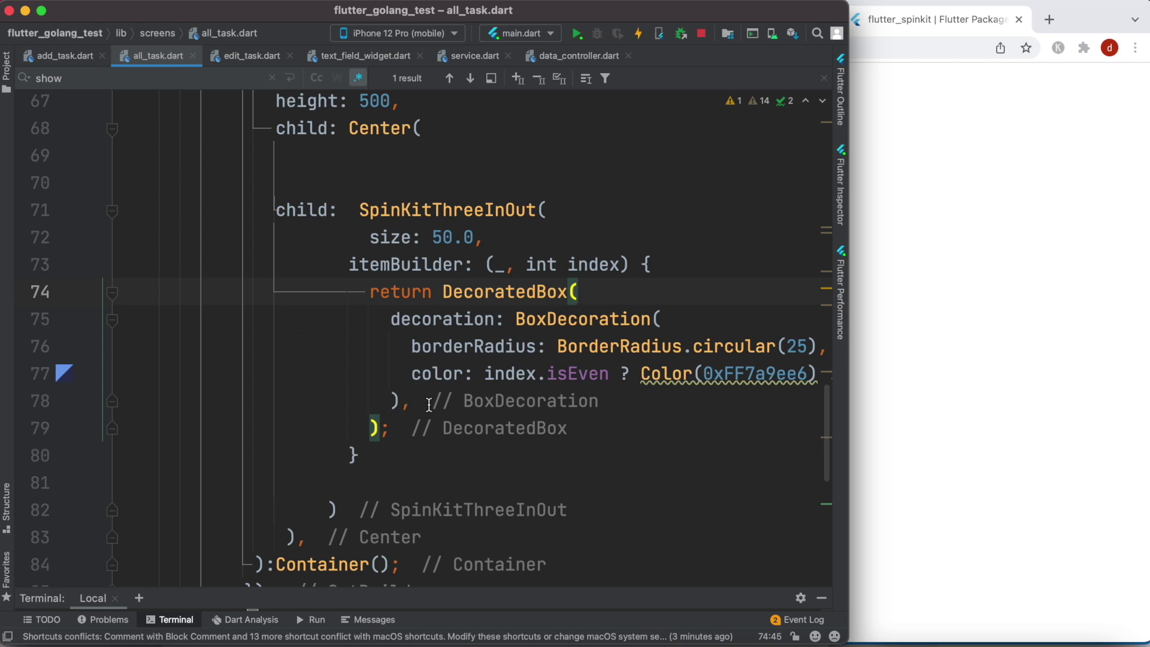
mouse_move(447, 210)
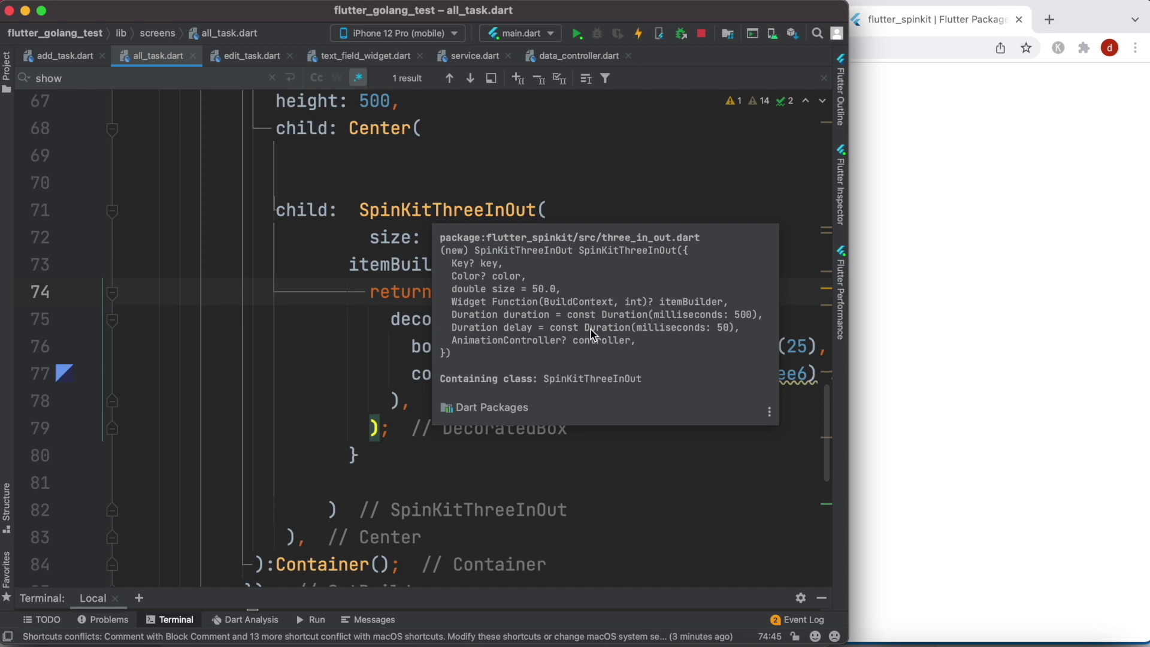
left_click(338, 374)
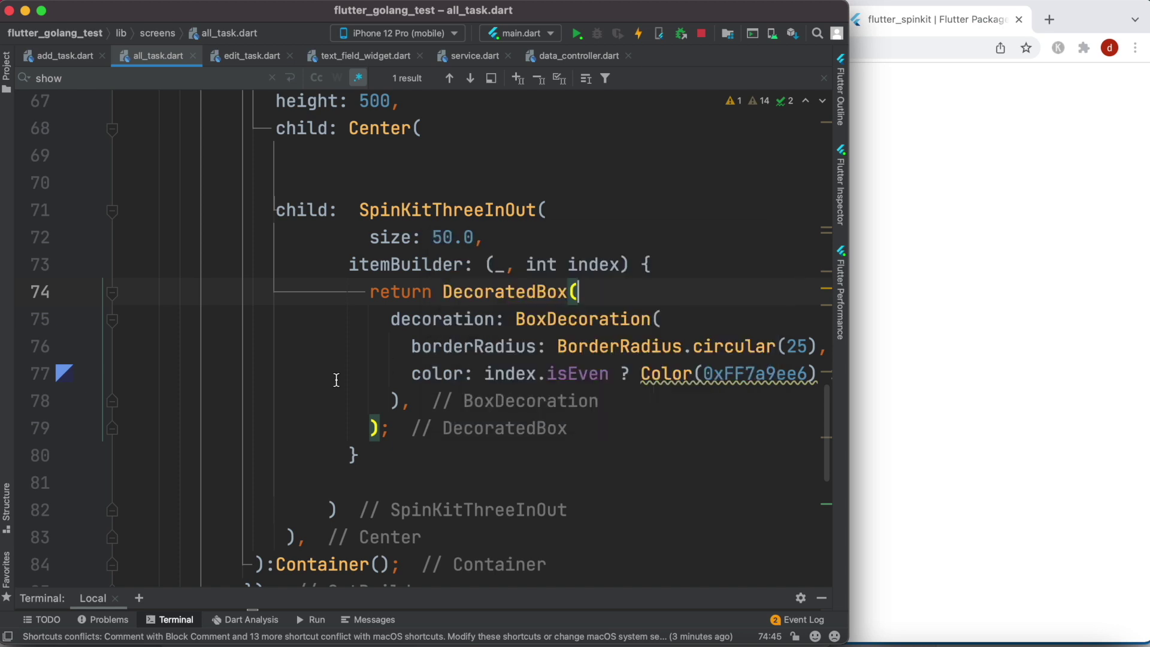
left_click(903, 344)
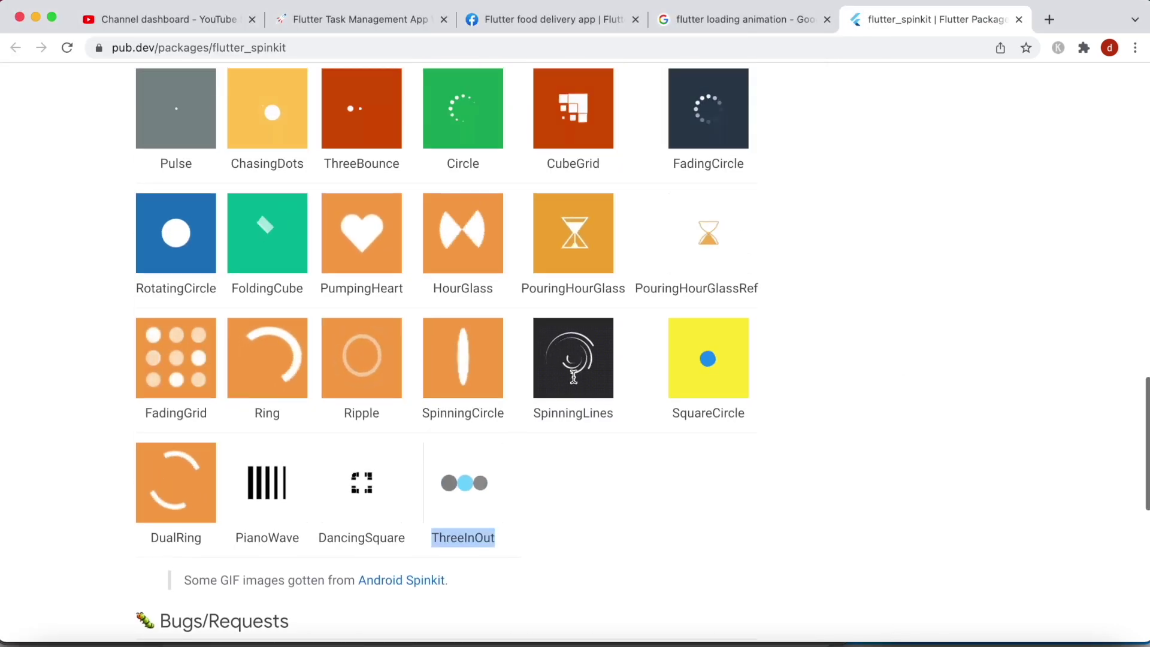
scroll(574, 380, "up", 5)
scroll(573, 381, "down", 2)
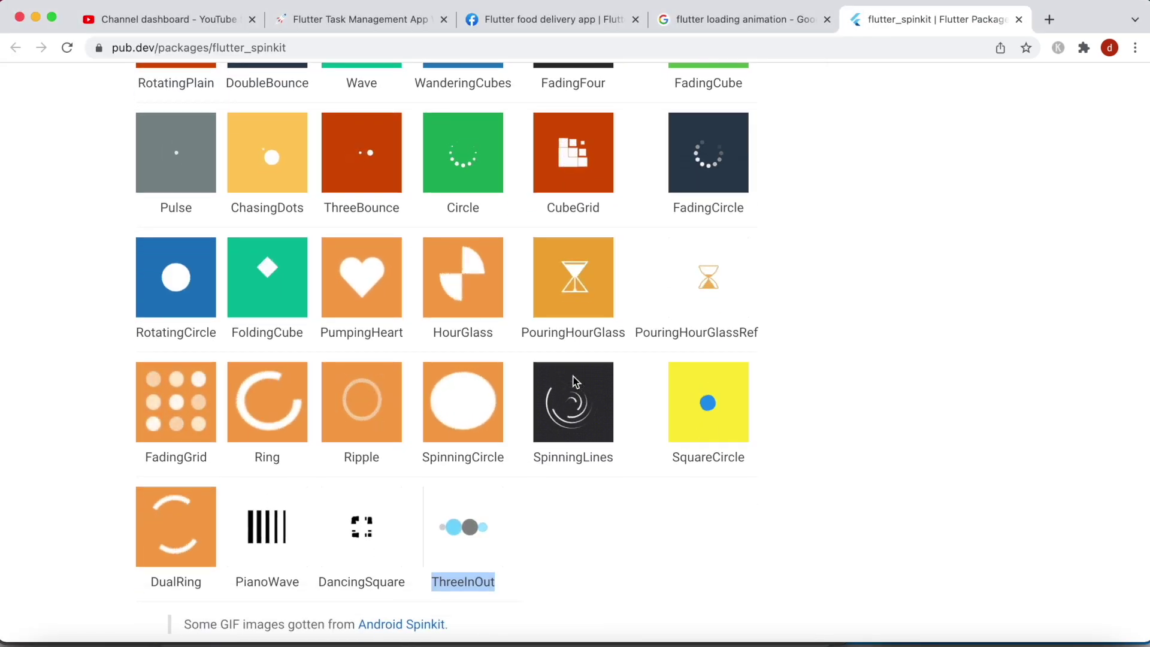